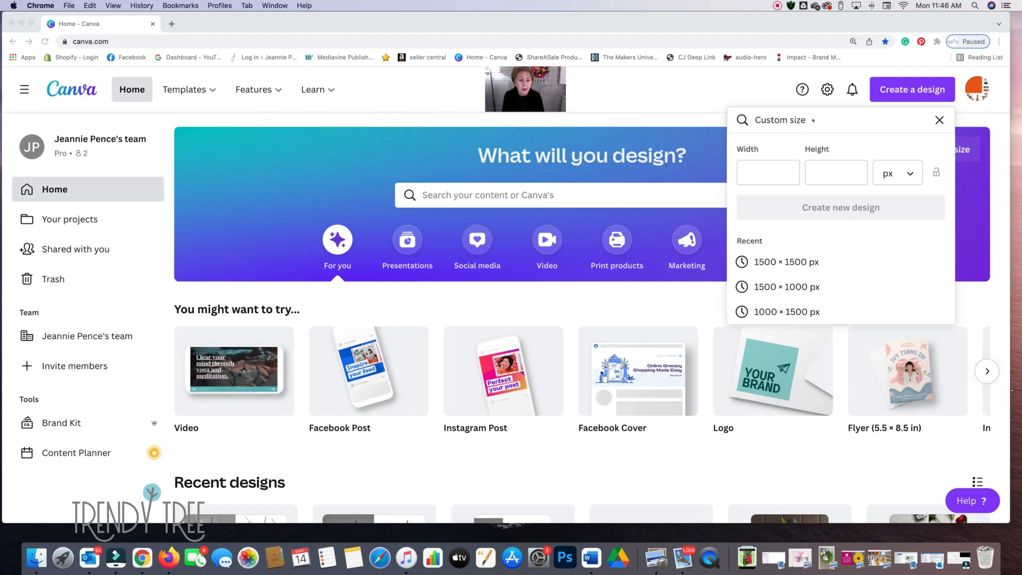
# - Close the custom size settings and look through the suggested design types for a new design
pyautogui.click(940, 122)
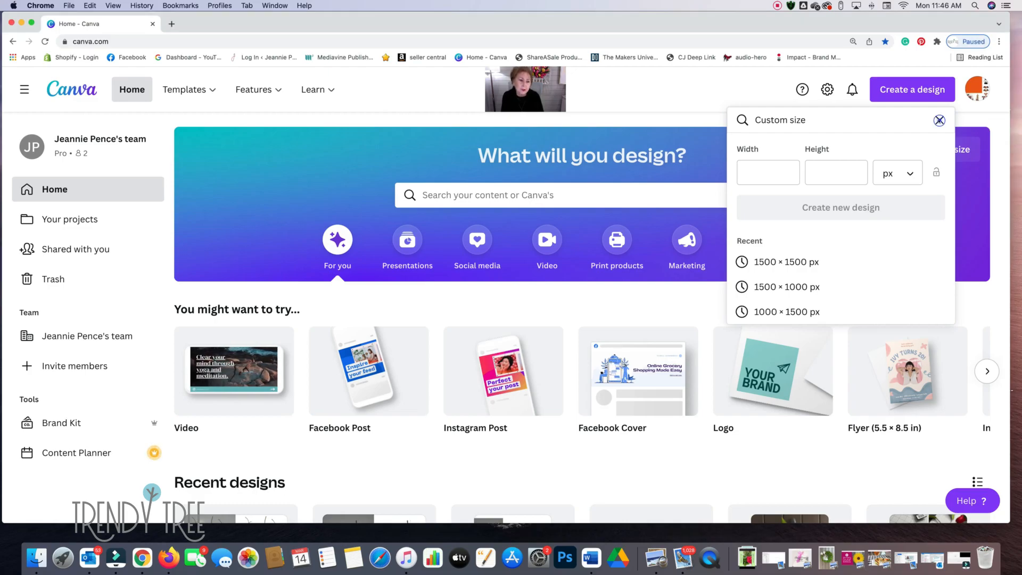
pyautogui.click(940, 121)
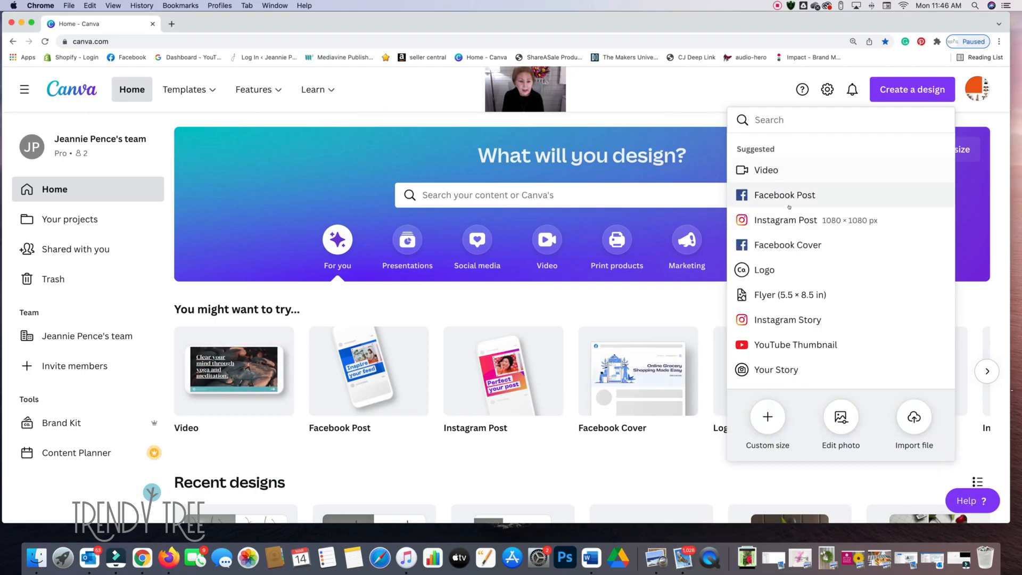
pyautogui.scroll(-5, 793, 240)
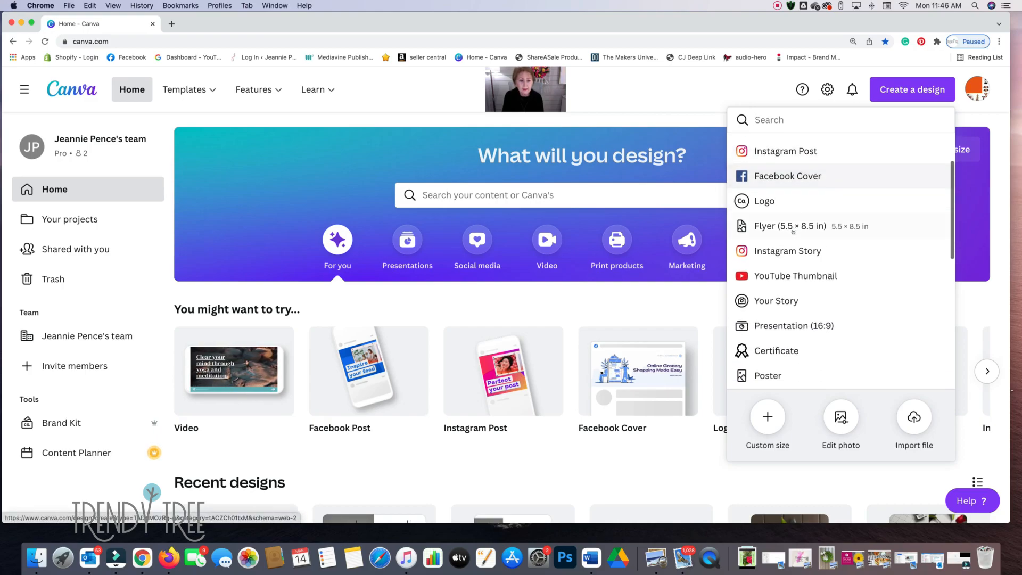
pyautogui.scroll(-5, 794, 230)
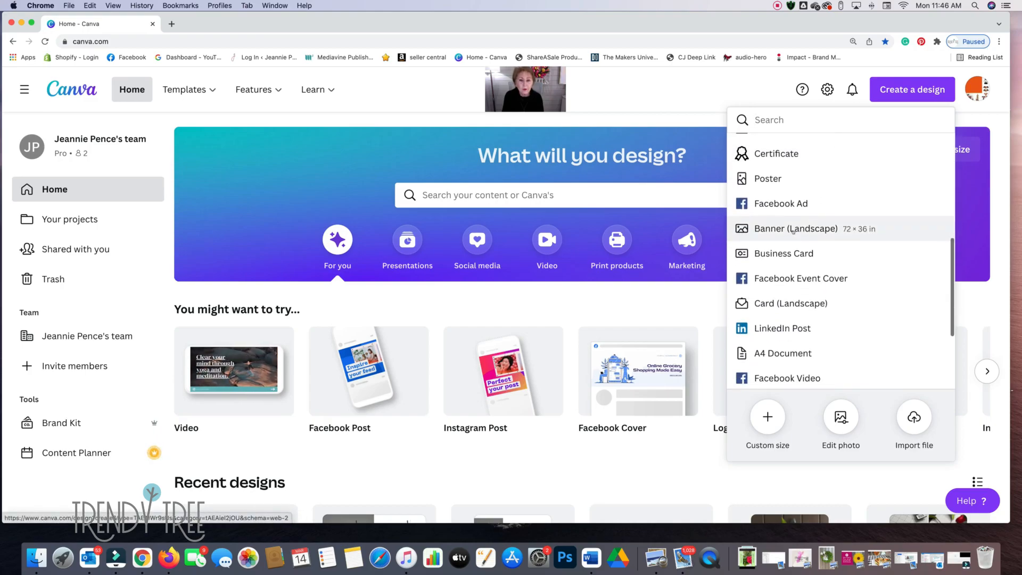
pyautogui.scroll(-5, 793, 232)
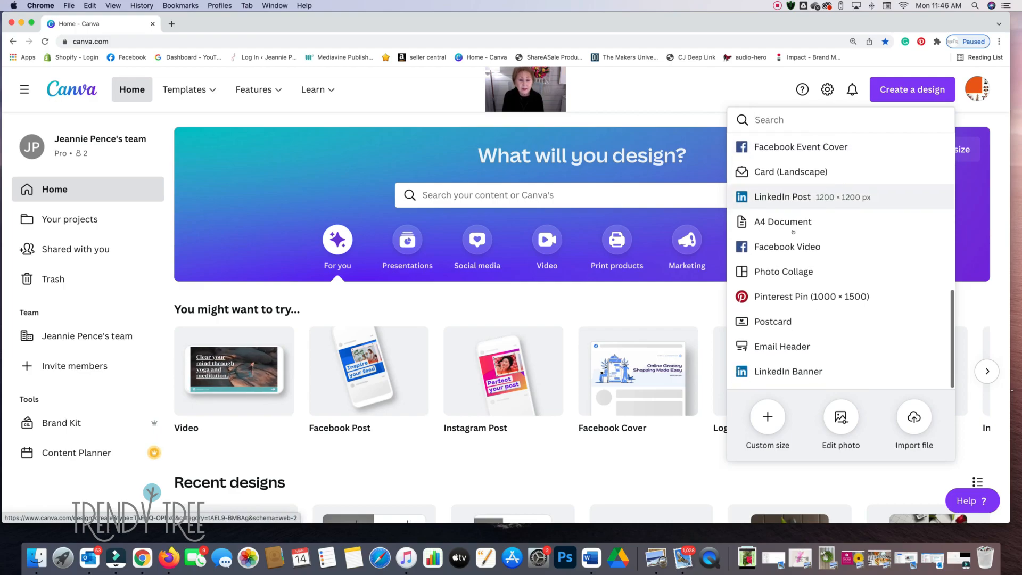
pyautogui.scroll(3, 794, 232)
pyautogui.scroll(8, 793, 233)
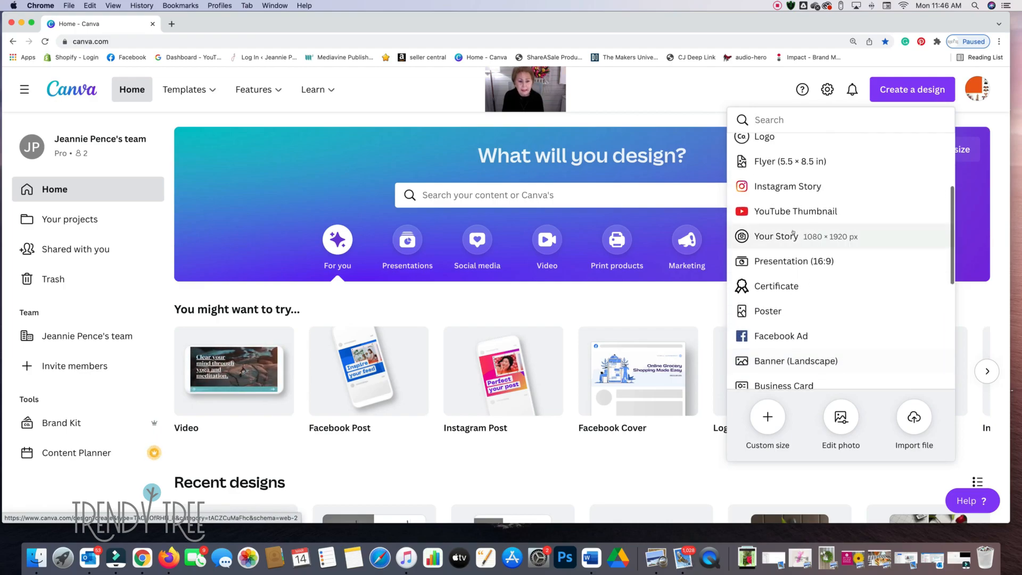
pyautogui.scroll(4, 793, 233)
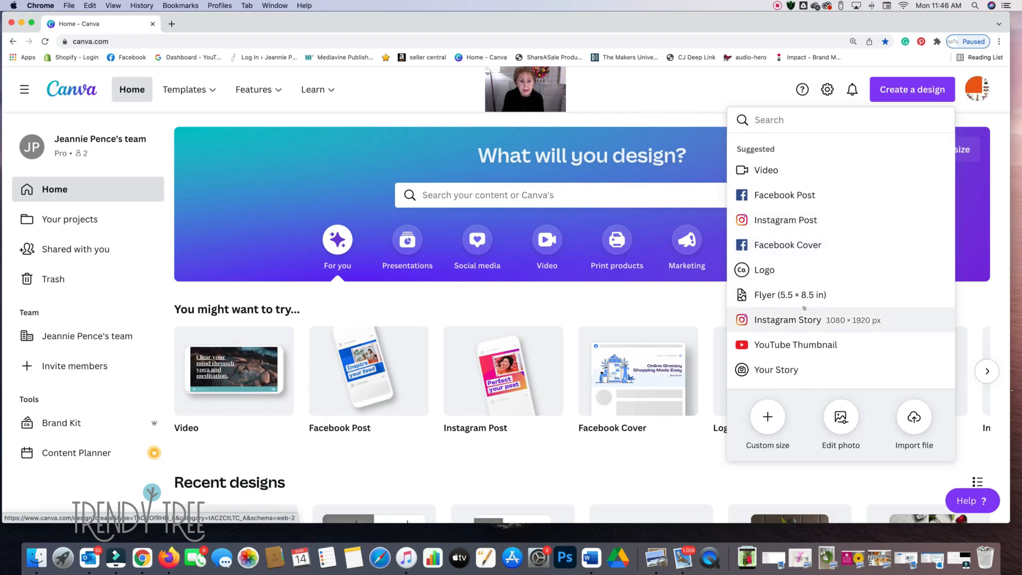
# - Create a new design at the recently used custom size of 1500 × 1000 px
pyautogui.click(764, 415)
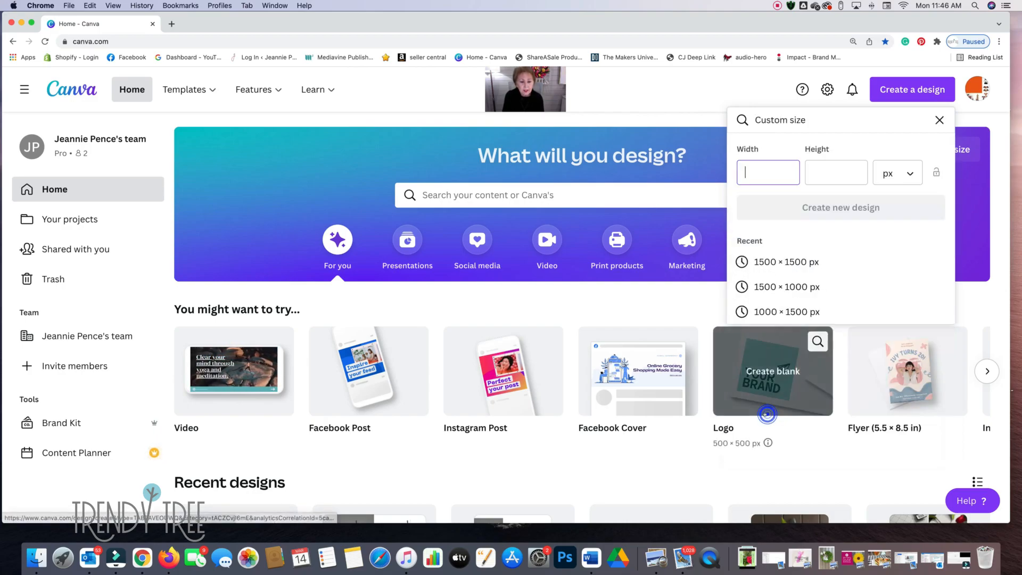
pyautogui.click(777, 287)
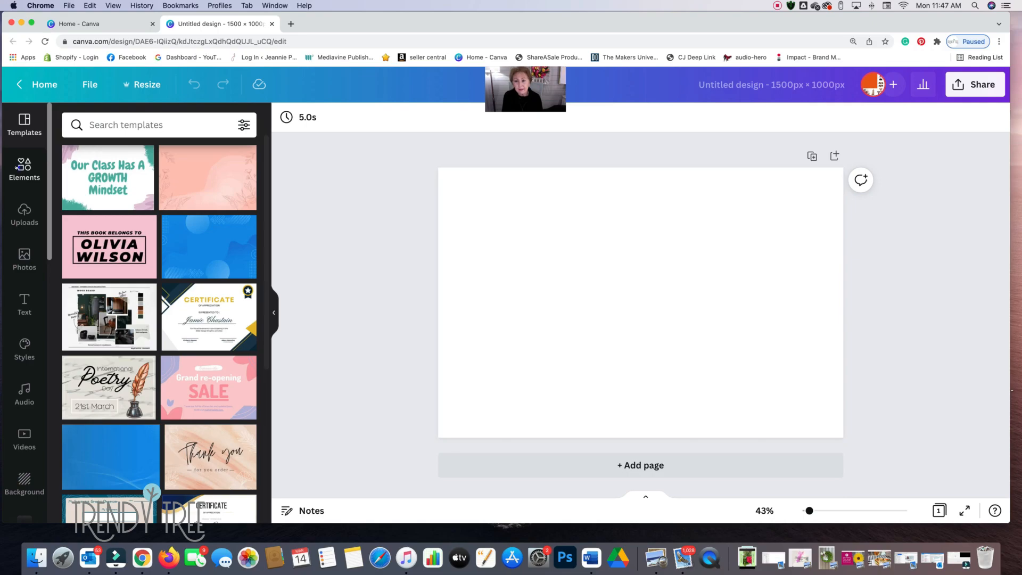
# - Search the elements for "grid" and add the grid with two equal side-by-side cells to the blank page
pyautogui.click(24, 169)
pyautogui.click(98, 125)
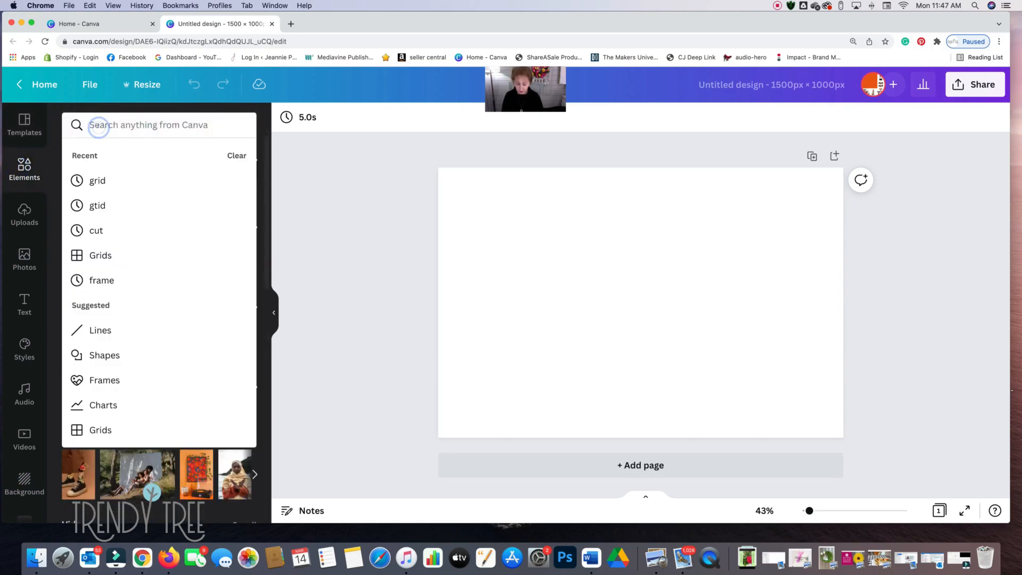
pyautogui.write('grid')
pyautogui.press('Return')
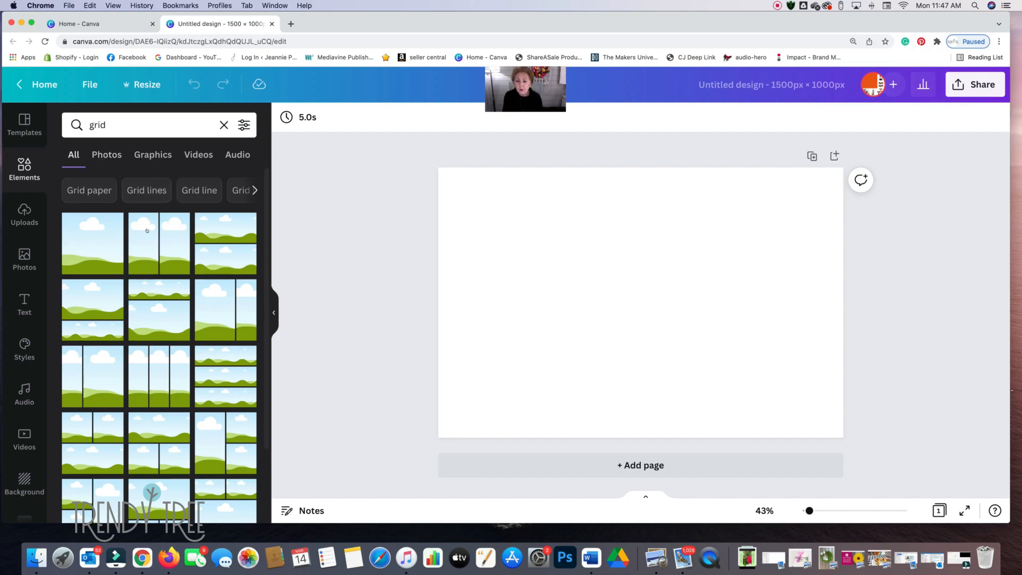
pyautogui.scroll(-15, 170, 276)
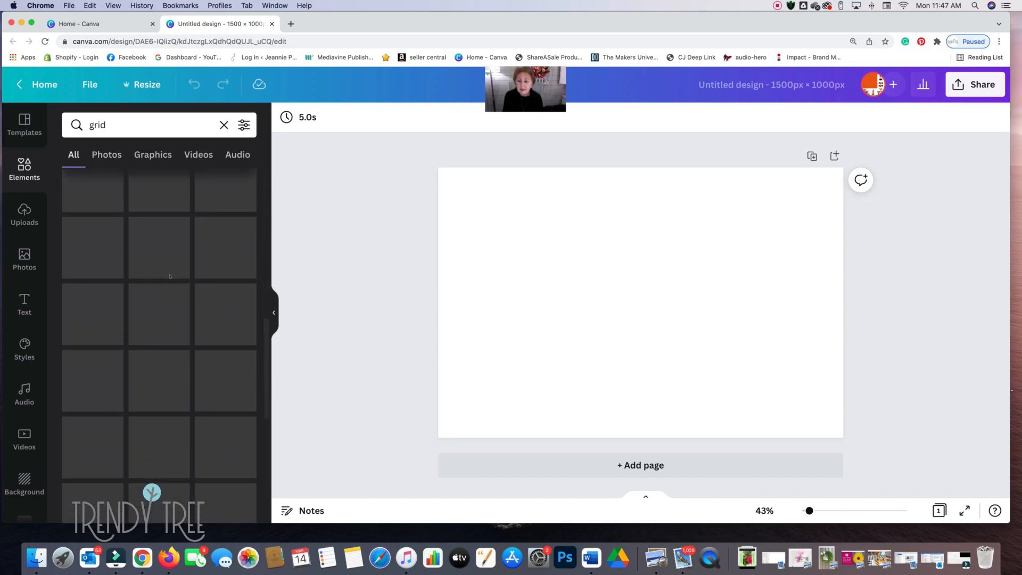
pyautogui.scroll(-1, 169, 277)
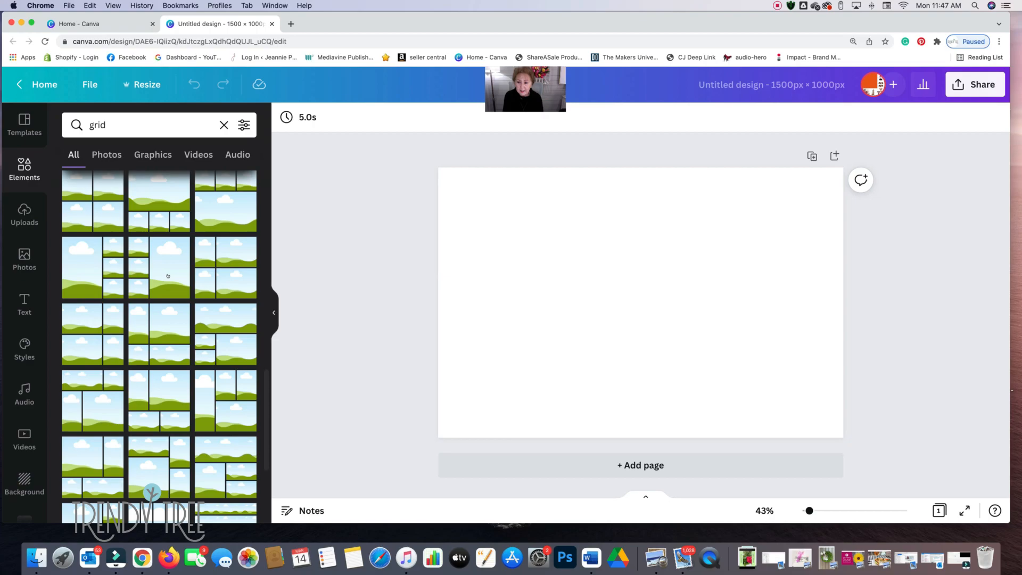
pyautogui.scroll(-1, 168, 276)
pyautogui.scroll(-5, 168, 275)
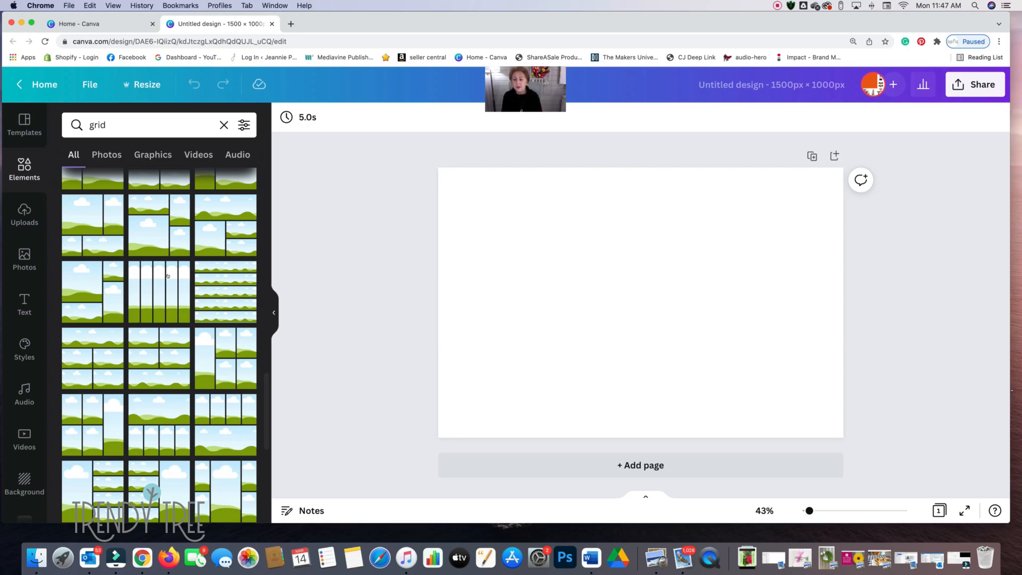
pyautogui.scroll(-5, 167, 276)
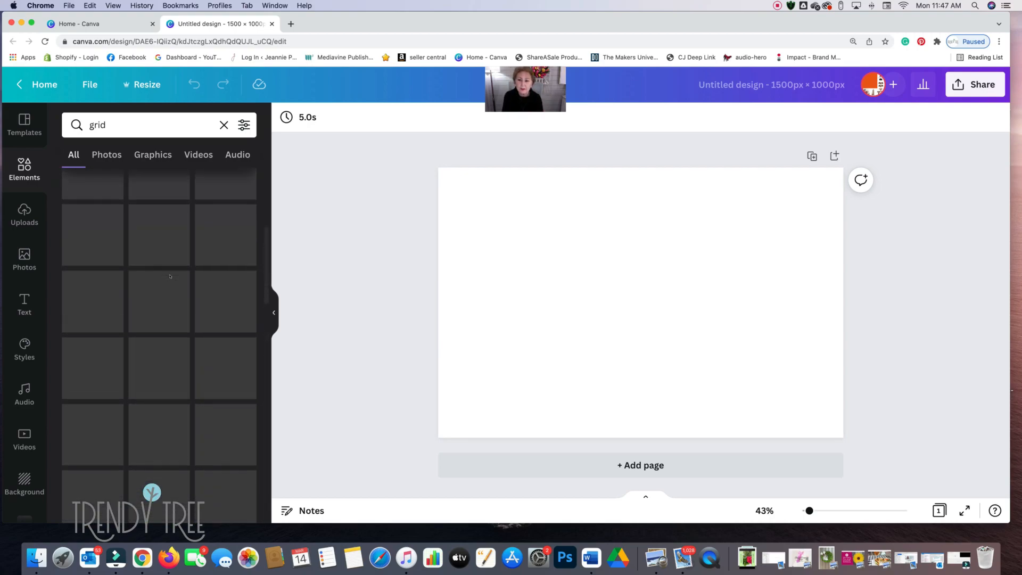
pyautogui.scroll(2, 170, 277)
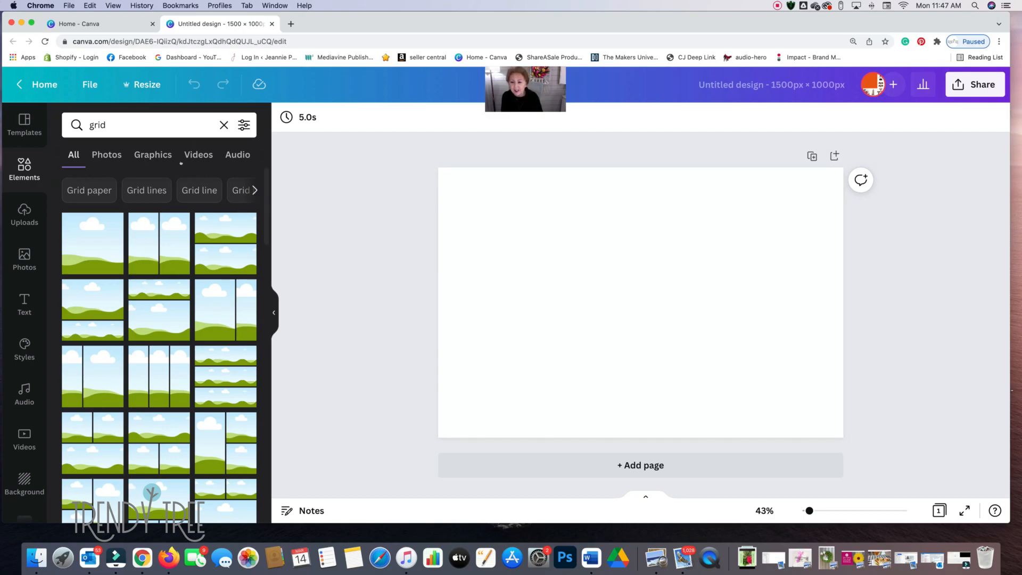
pyautogui.click(168, 239)
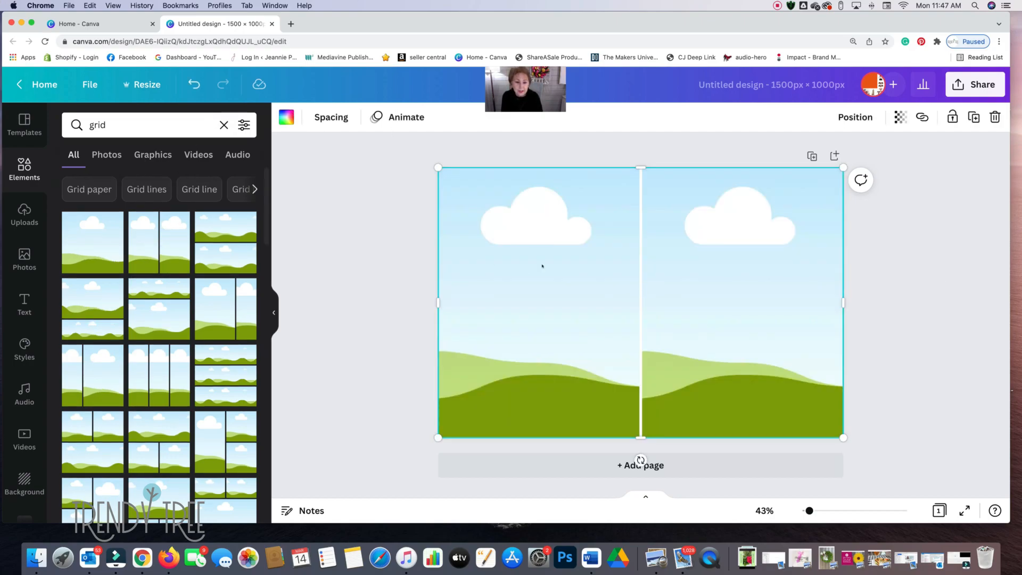
# - Look through the uploaded images for a product photo that suits the two-cell grid
pyautogui.click(15, 223)
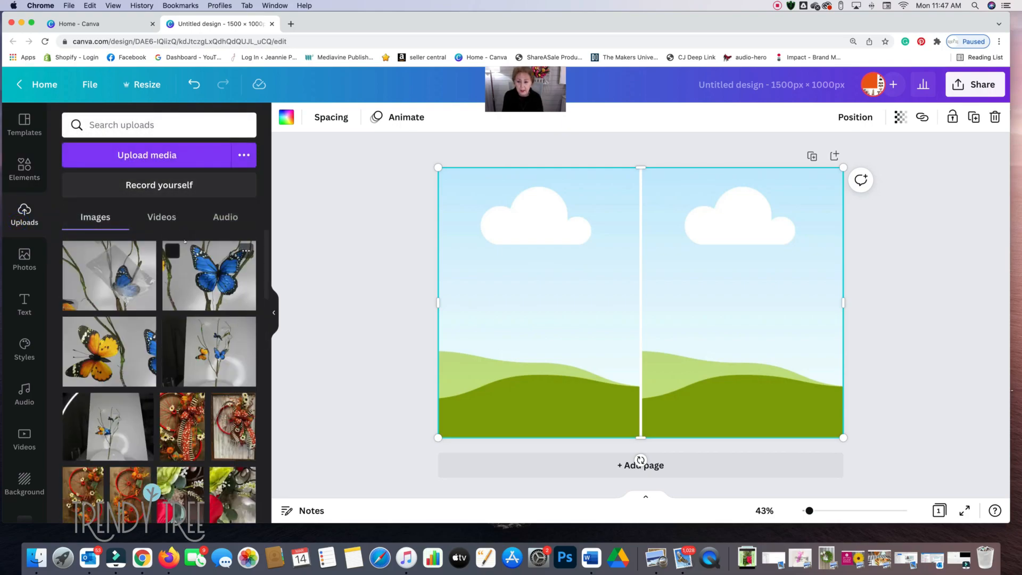
pyautogui.scroll(-3, 185, 241)
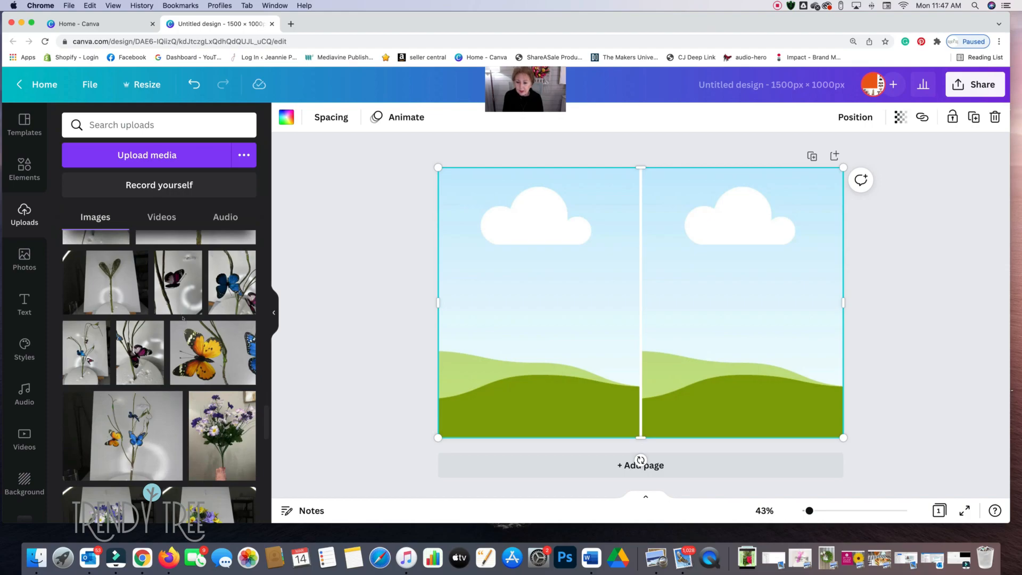
pyautogui.scroll(-1, 183, 318)
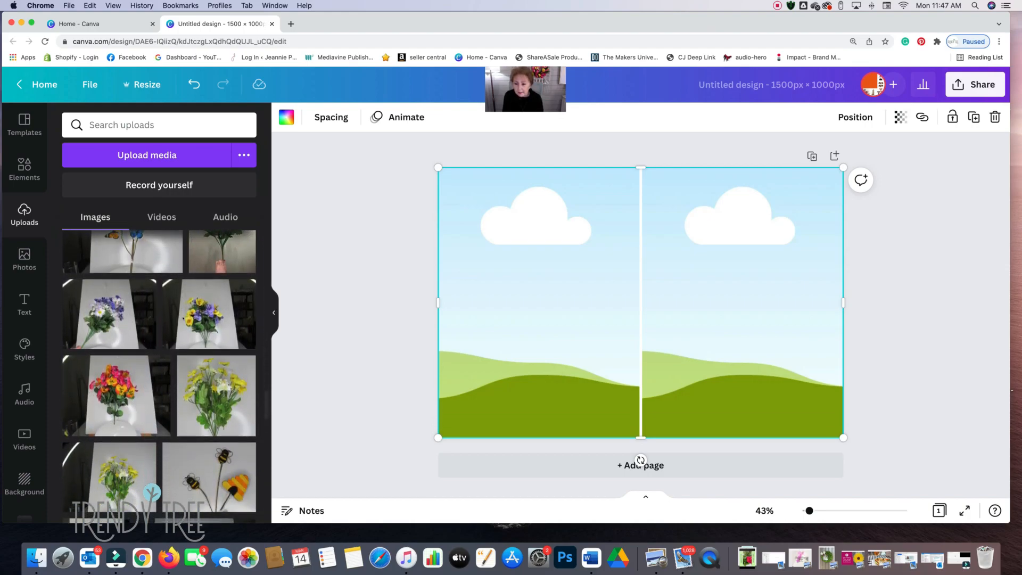
pyautogui.scroll(-5, 181, 319)
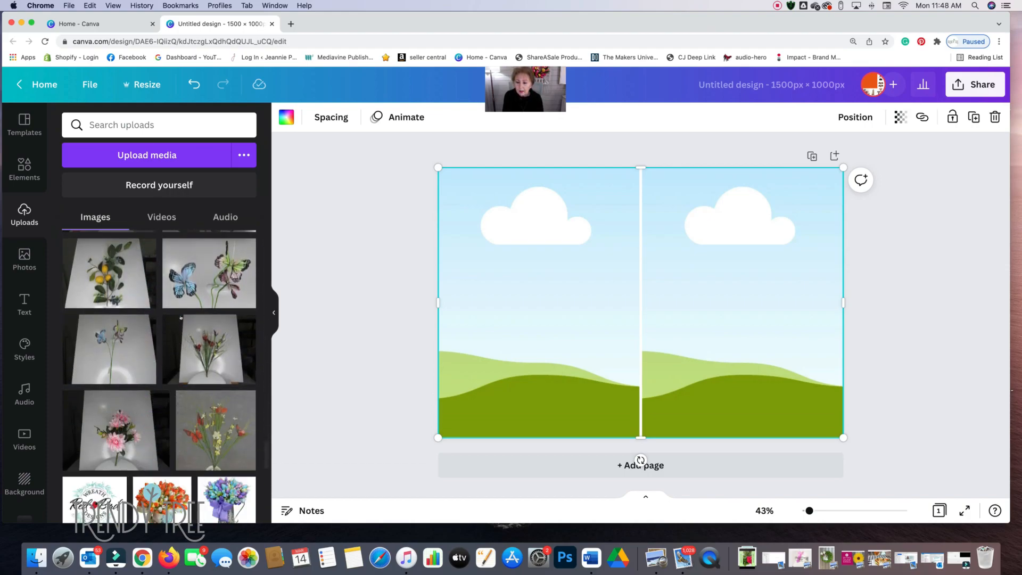
pyautogui.scroll(-4, 181, 318)
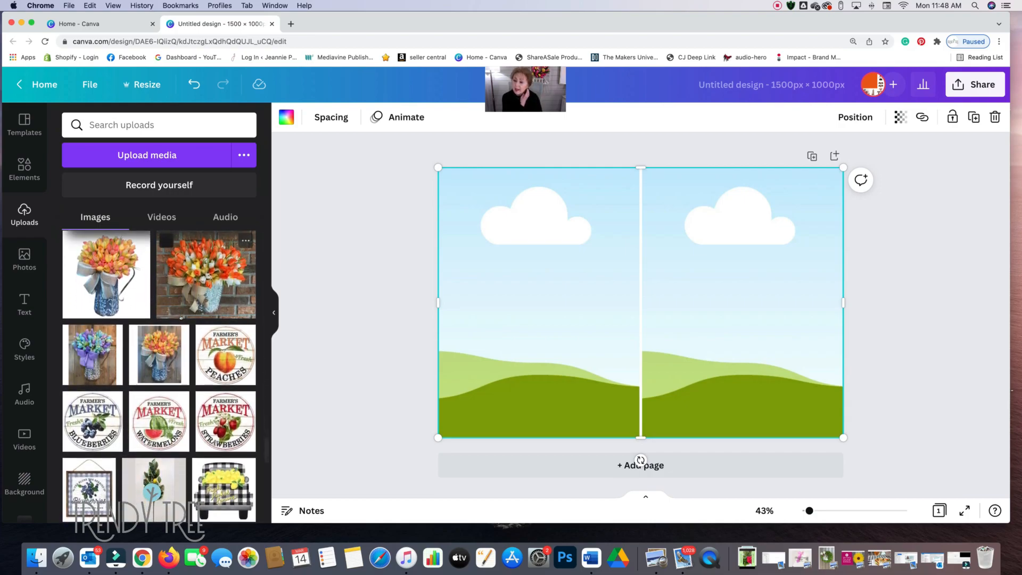
pyautogui.scroll(-8, 181, 318)
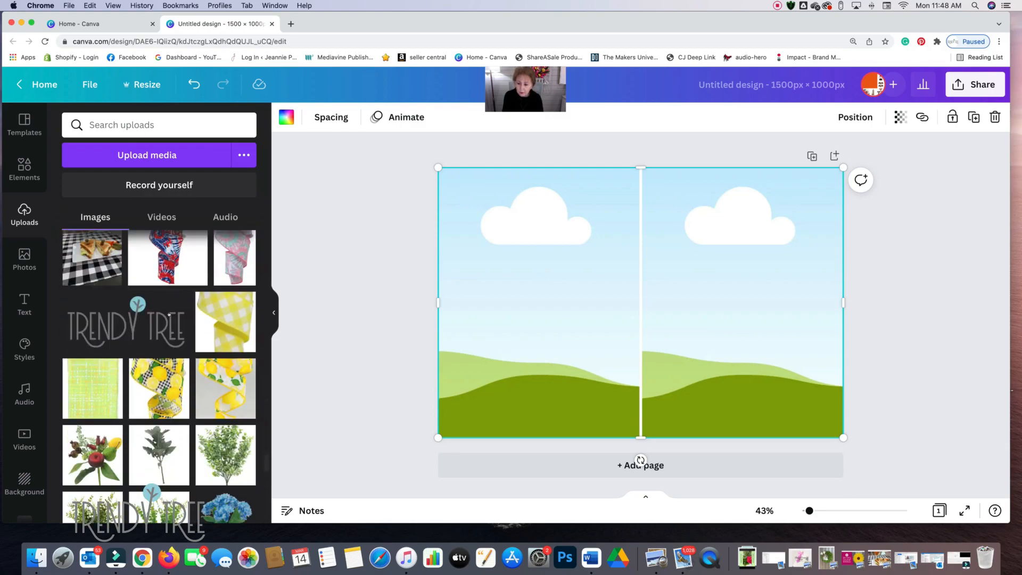
pyautogui.scroll(-15, 168, 315)
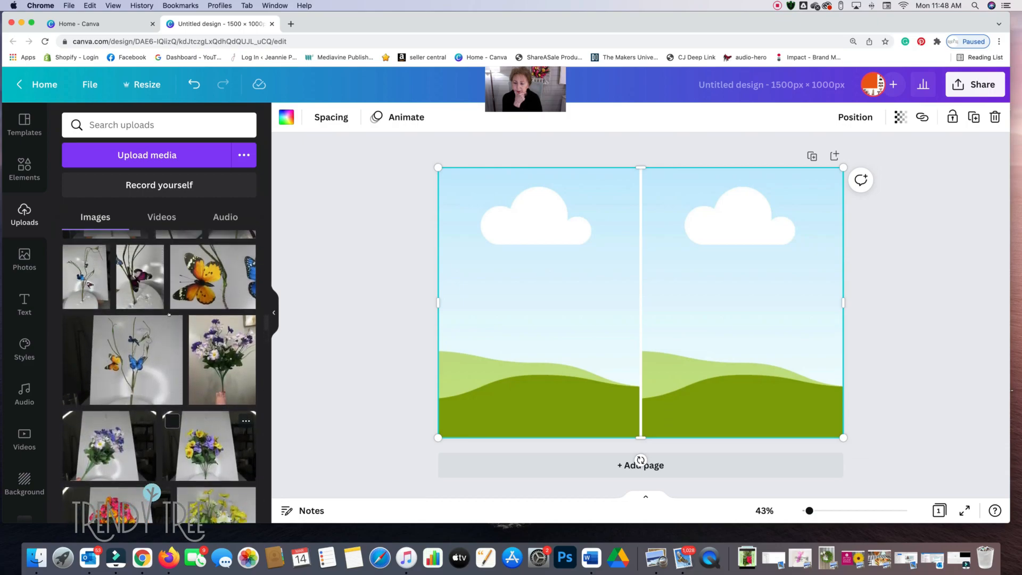
pyautogui.scroll(3, 169, 314)
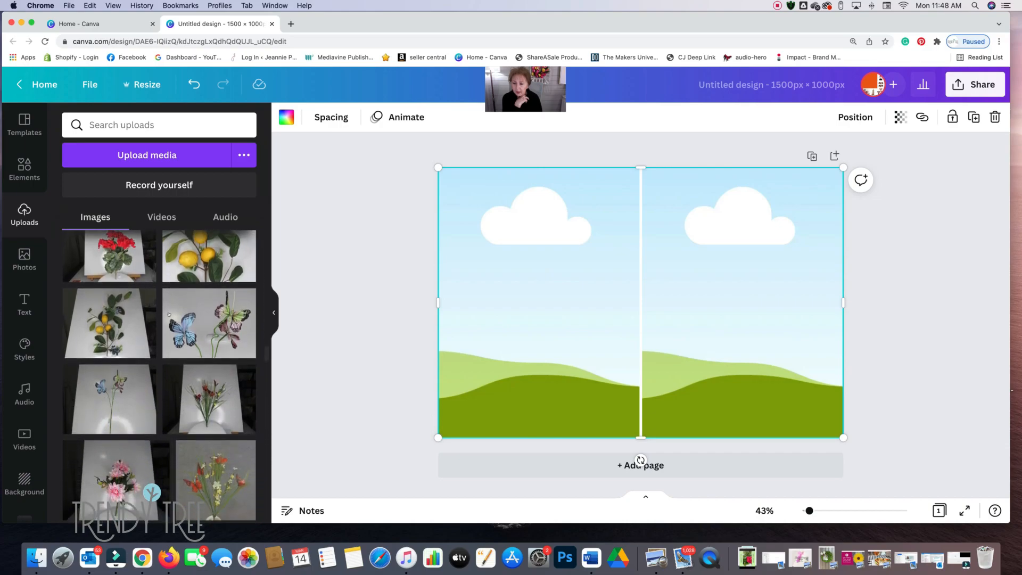
# - Try the uploaded photo of the stem with blue and green butterflies on the page and delete it
pyautogui.click(169, 315)
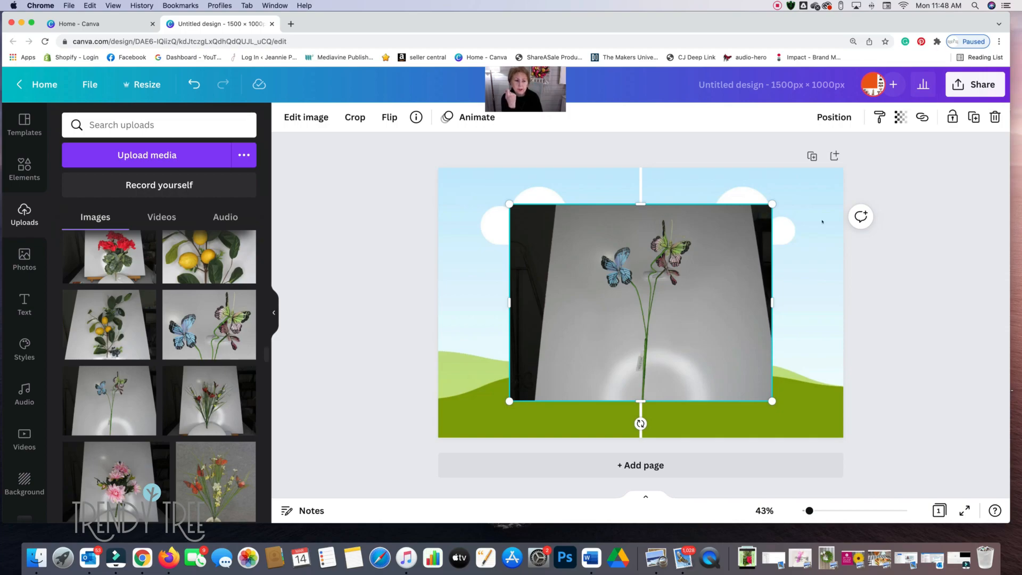
pyautogui.click(995, 117)
# - Add the uploaded photo of the branch with orange and blue butterflies to the page
pyautogui.scroll(5, 210, 373)
pyautogui.scroll(8, 224, 404)
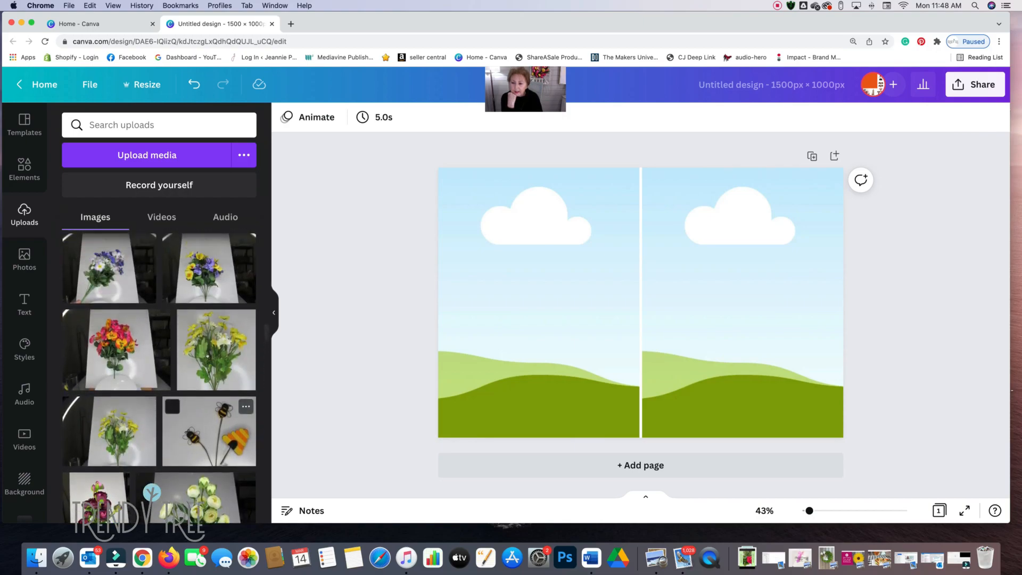
pyautogui.scroll(3, 209, 356)
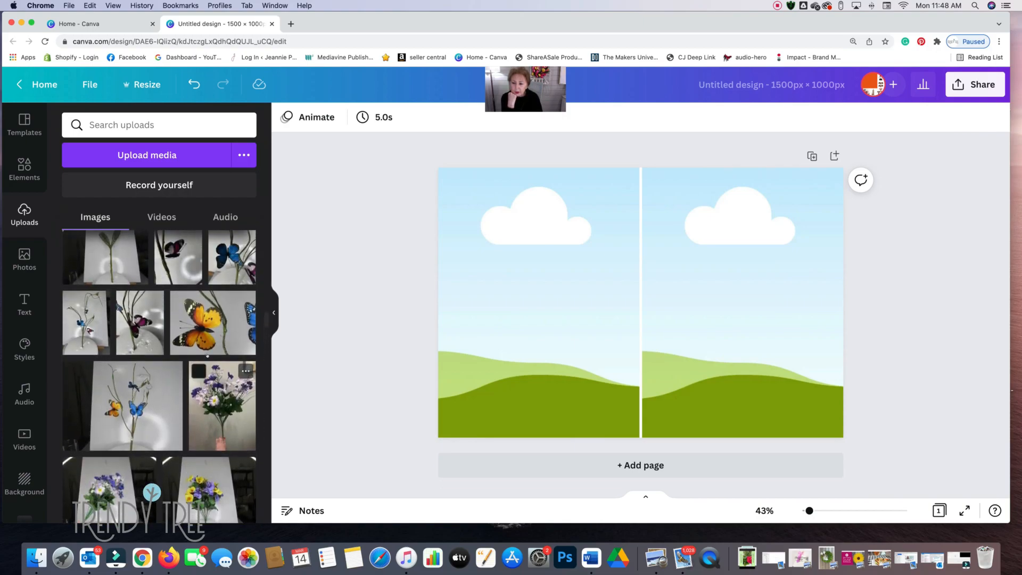
pyautogui.scroll(5, 210, 356)
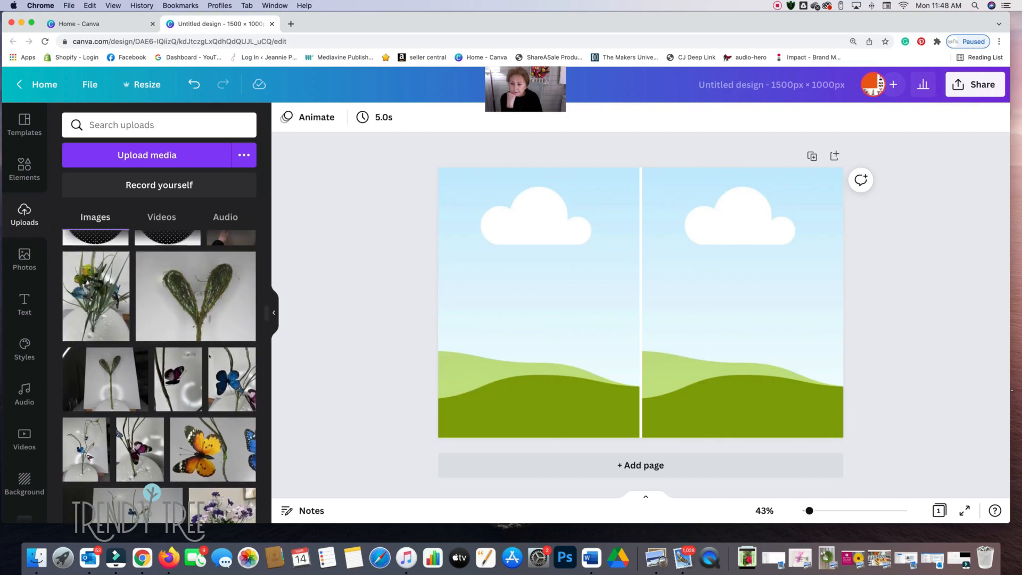
pyautogui.scroll(-3, 207, 356)
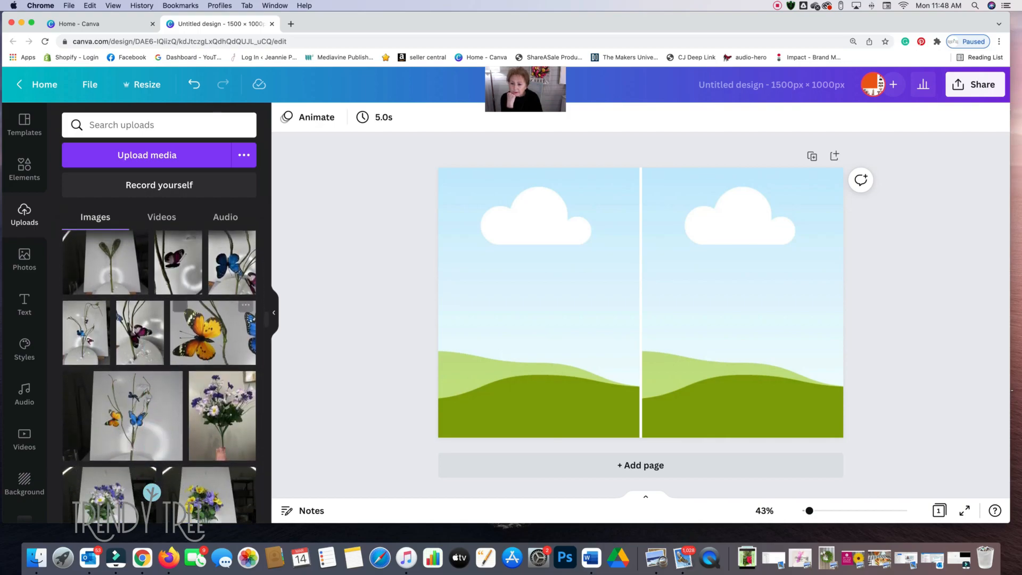
pyautogui.click(126, 413)
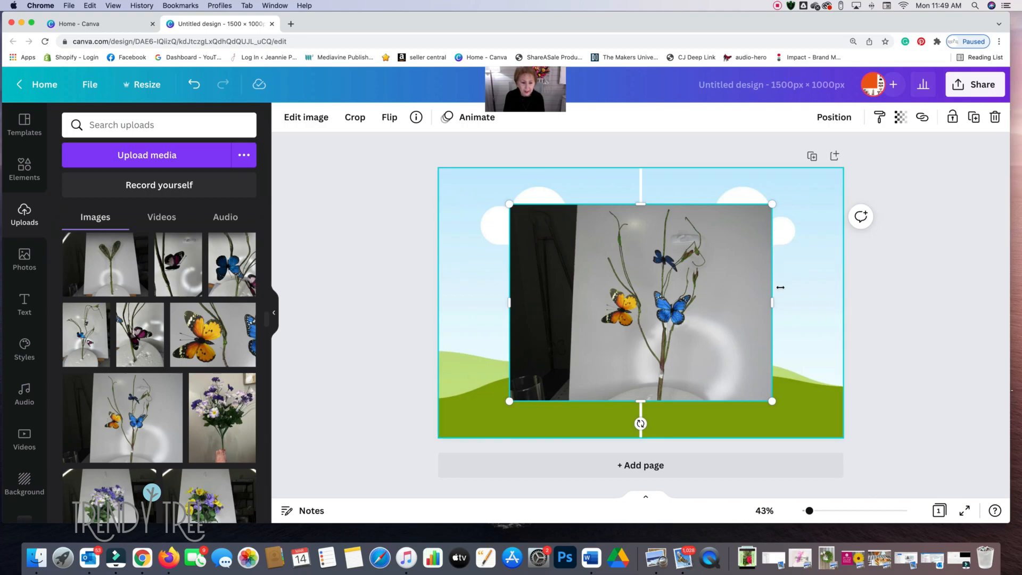
# - Crop both sides of the butterfly branch photo to cut off the dark background, and place it in the grid's left cell
pyautogui.moveTo(509, 303); pyautogui.dragTo(572, 302)
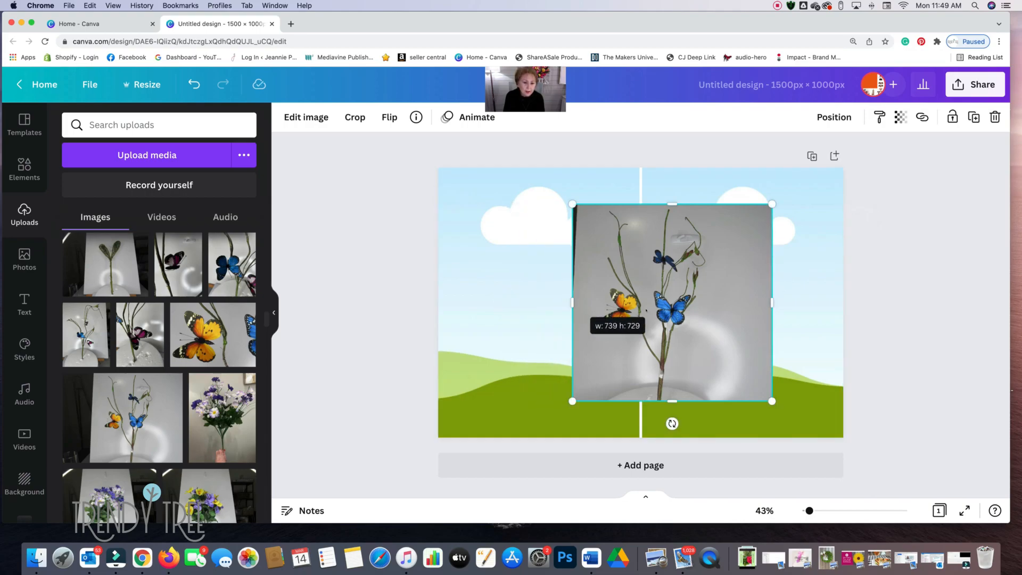
pyautogui.moveTo(768, 302); pyautogui.dragTo(737, 303)
pyautogui.moveTo(573, 304); pyautogui.dragTo(579, 304)
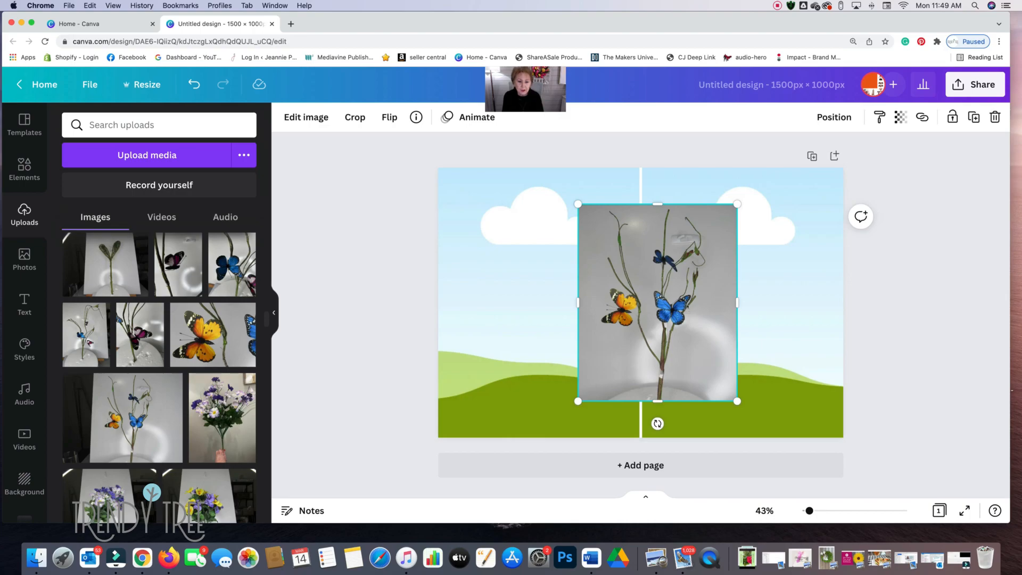
pyautogui.moveTo(688, 306); pyautogui.dragTo(581, 227)
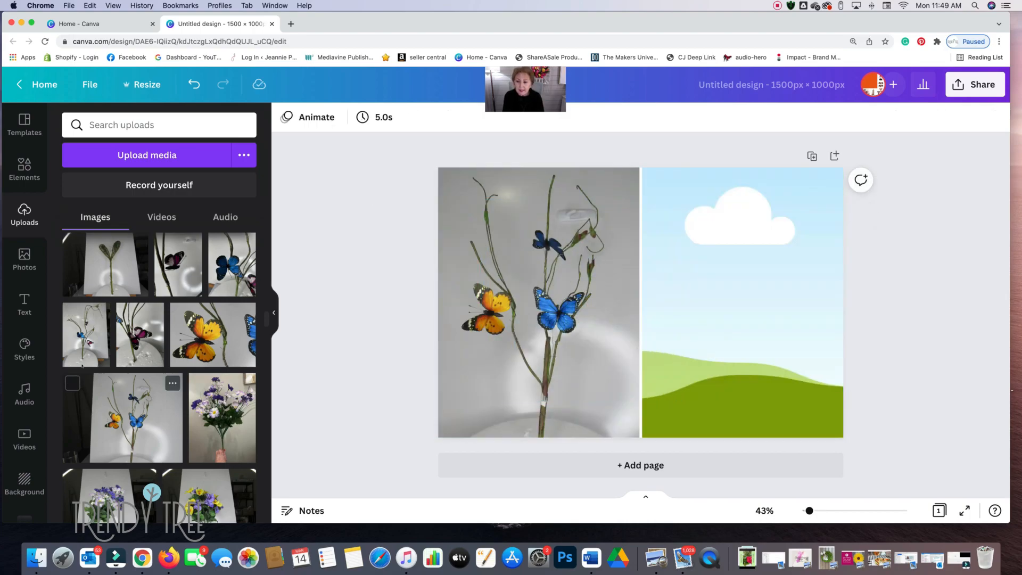
pyautogui.click(129, 405)
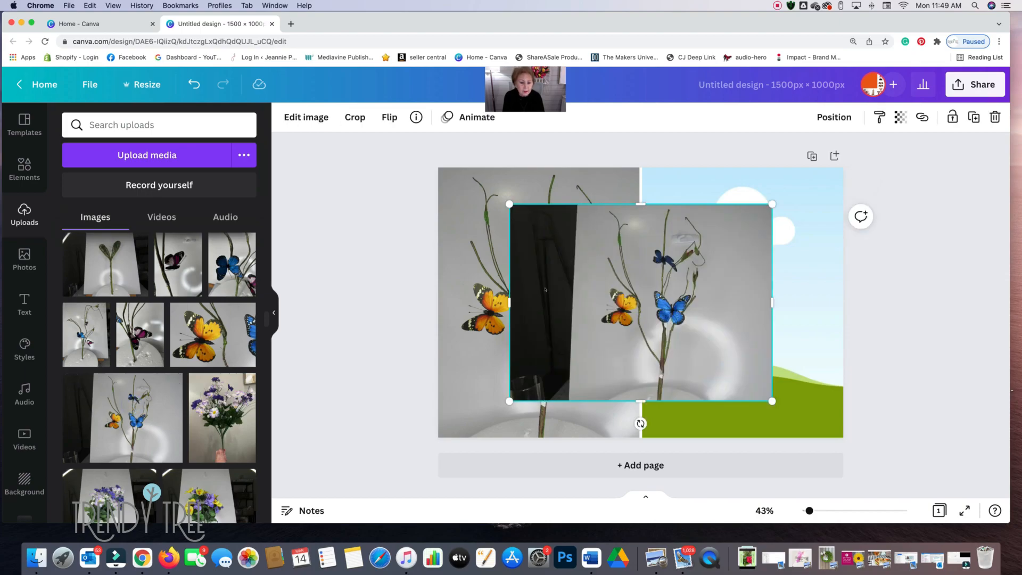
pyautogui.moveTo(512, 303); pyautogui.dragTo(577, 303)
pyautogui.moveTo(774, 301); pyautogui.dragTo(742, 301)
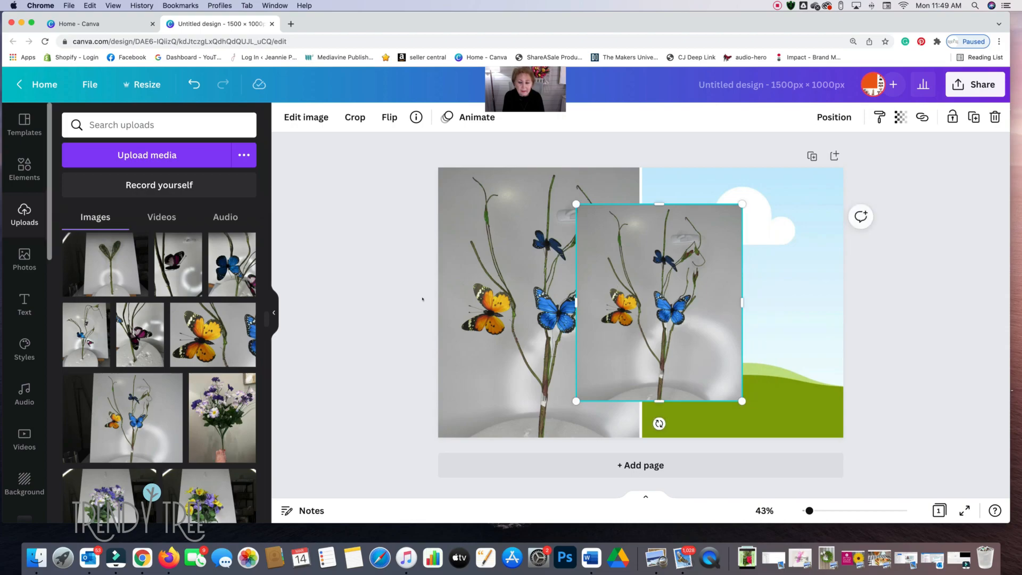
pyautogui.click(531, 212)
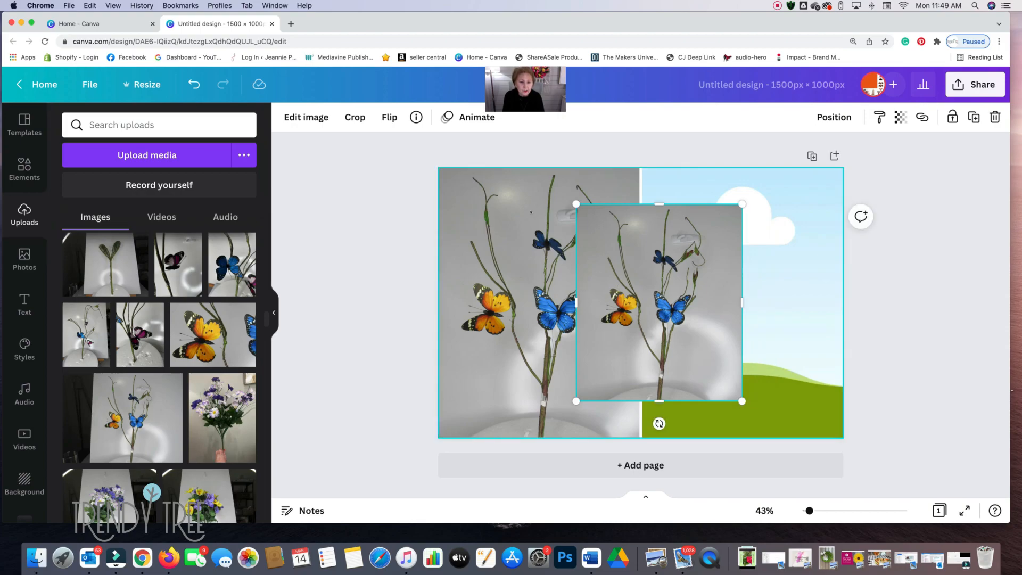
pyautogui.rightClick(530, 212)
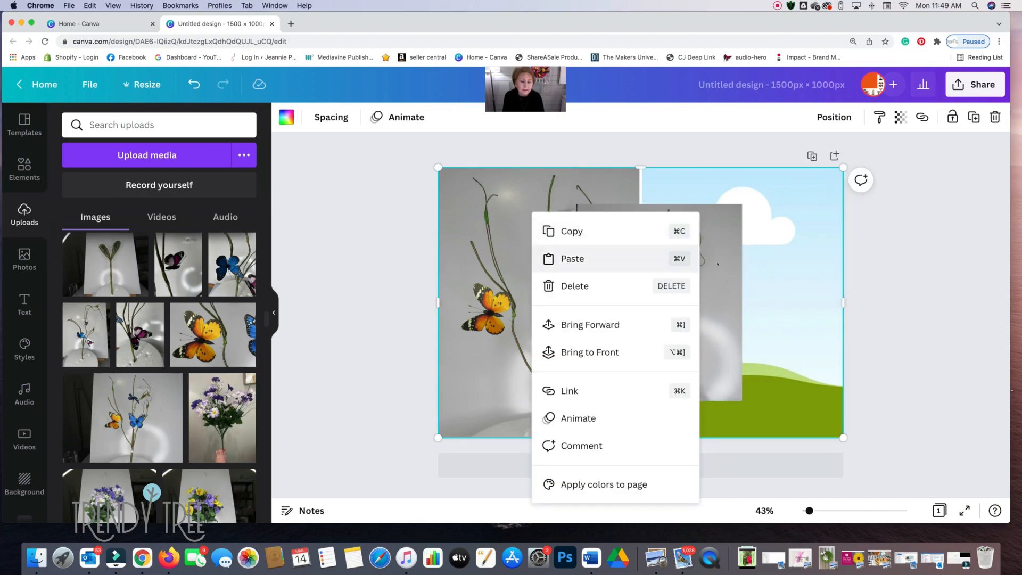
pyautogui.click(572, 259)
pyautogui.click(995, 117)
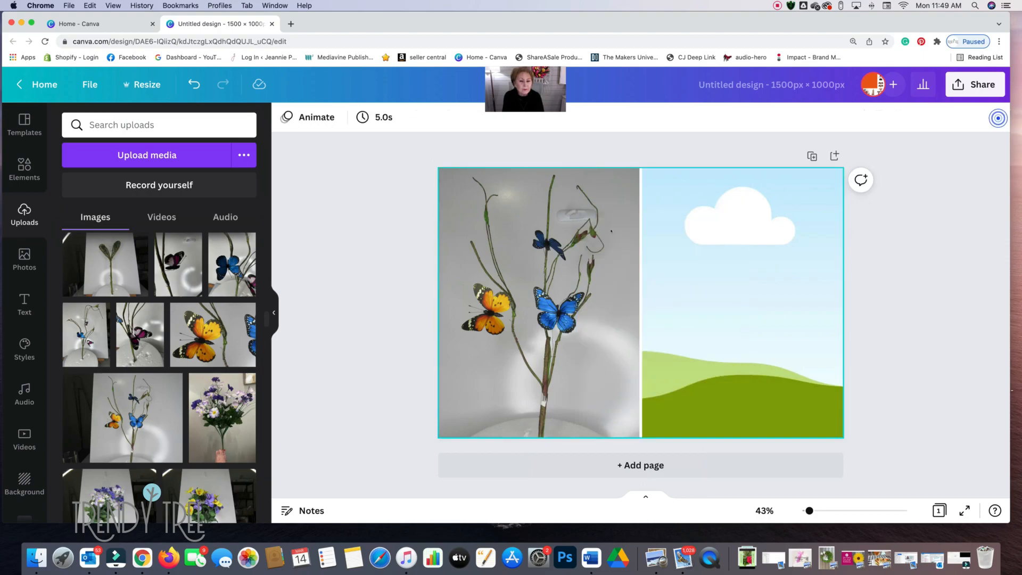
# - Try to copy the butterfly photo from the grid's left cell into its right cell, and delete the pasted duplicate
pyautogui.click(549, 217)
pyautogui.rightClick(549, 217)
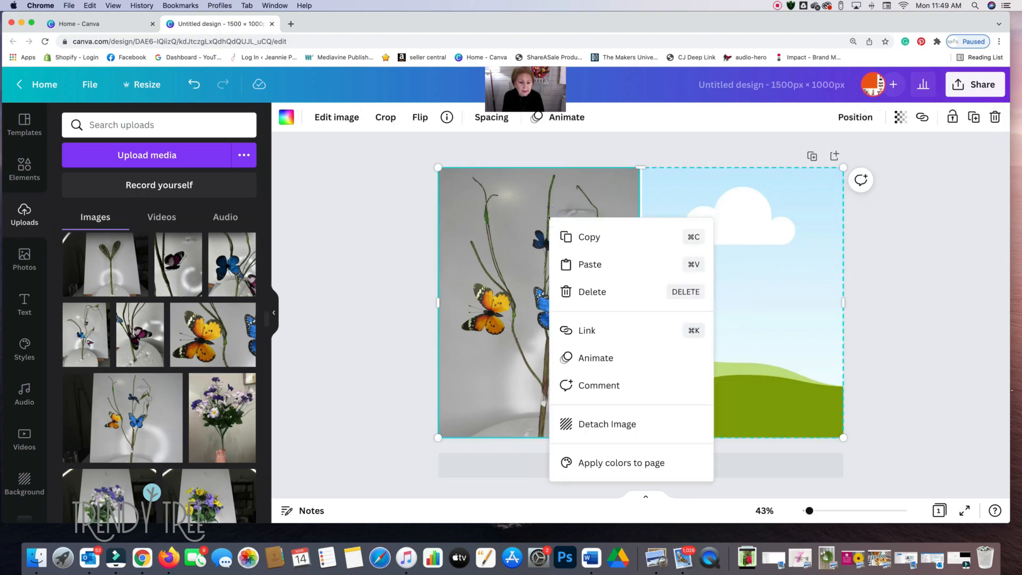
pyautogui.click(578, 235)
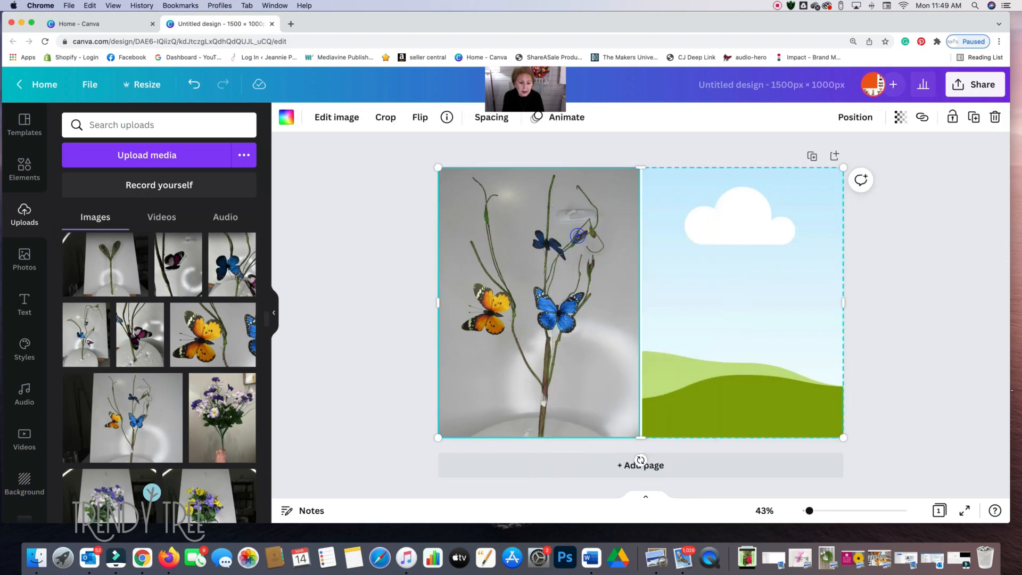
pyautogui.click(743, 236)
pyautogui.rightClick(743, 236)
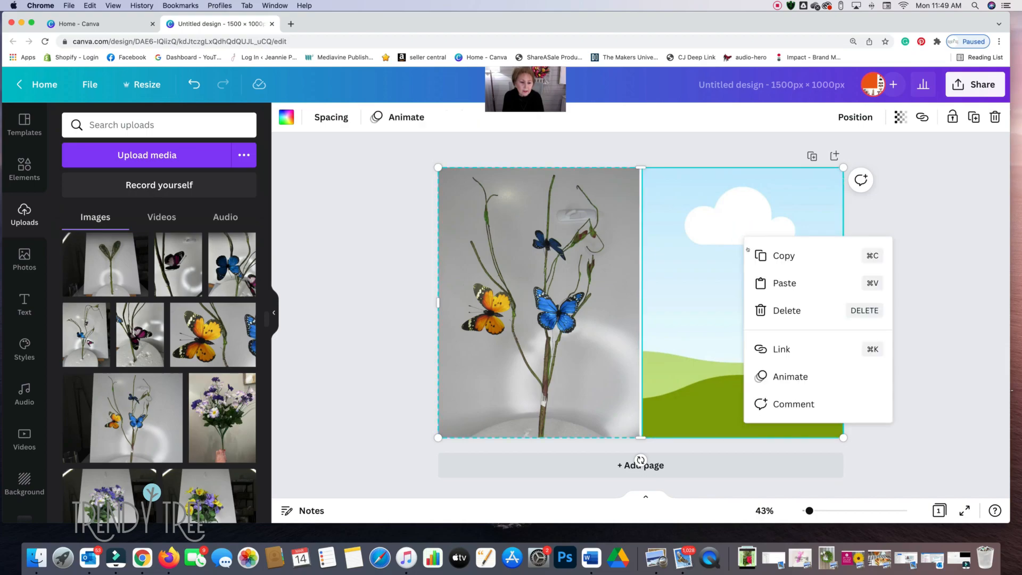
pyautogui.click(765, 281)
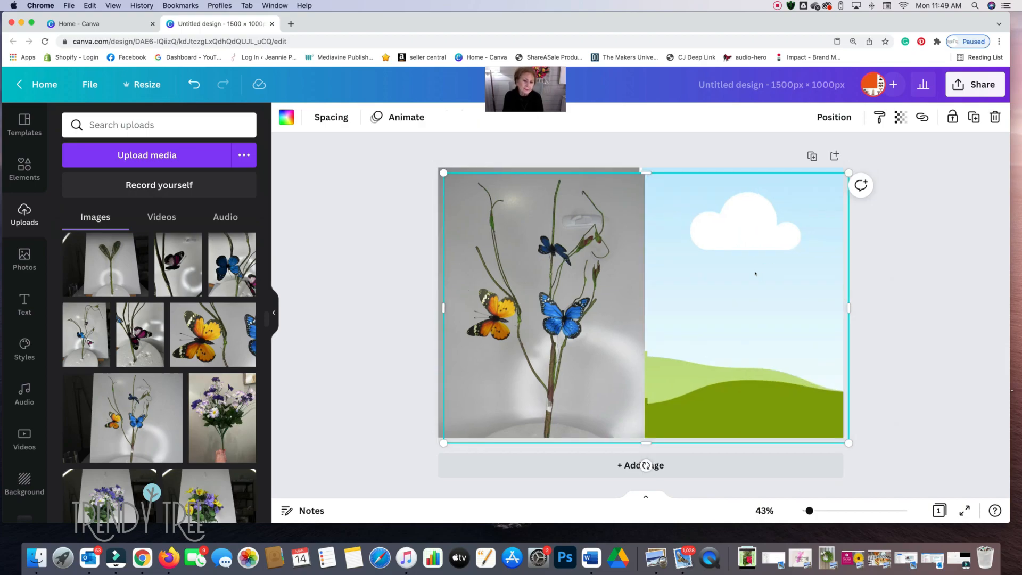
pyautogui.moveTo(756, 274); pyautogui.dragTo(761, 333)
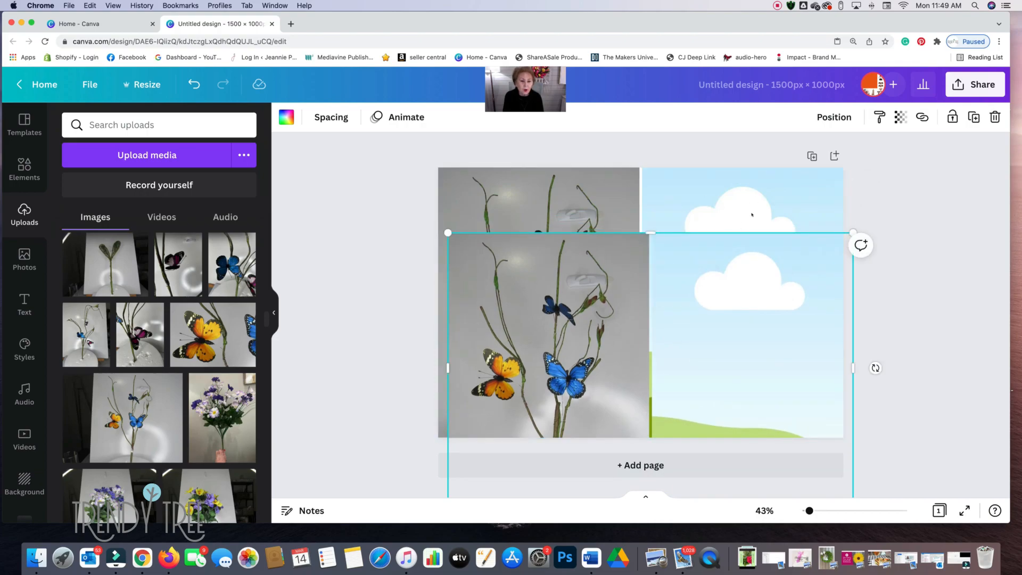
pyautogui.click(994, 118)
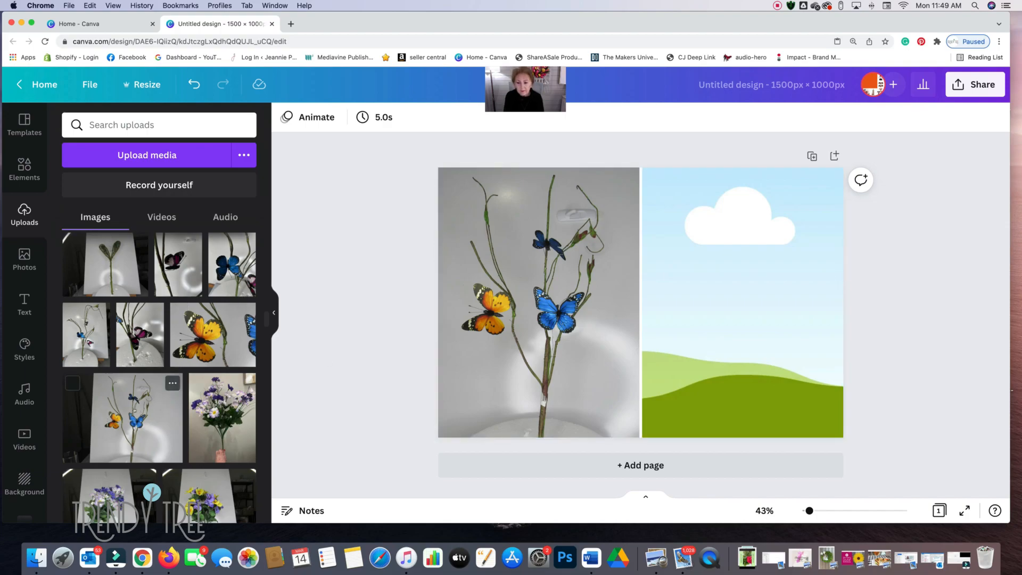
# - Add the uploaded orange and blue butterfly branch photo, crop off both sides, and place it in the grid's right cell
pyautogui.click(137, 410)
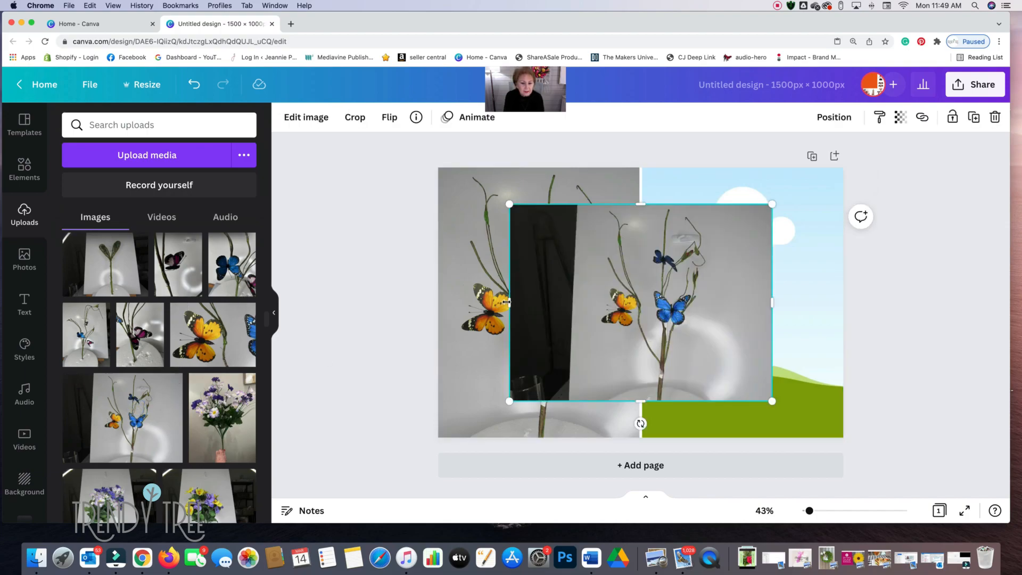
pyautogui.moveTo(521, 302); pyautogui.dragTo(578, 302)
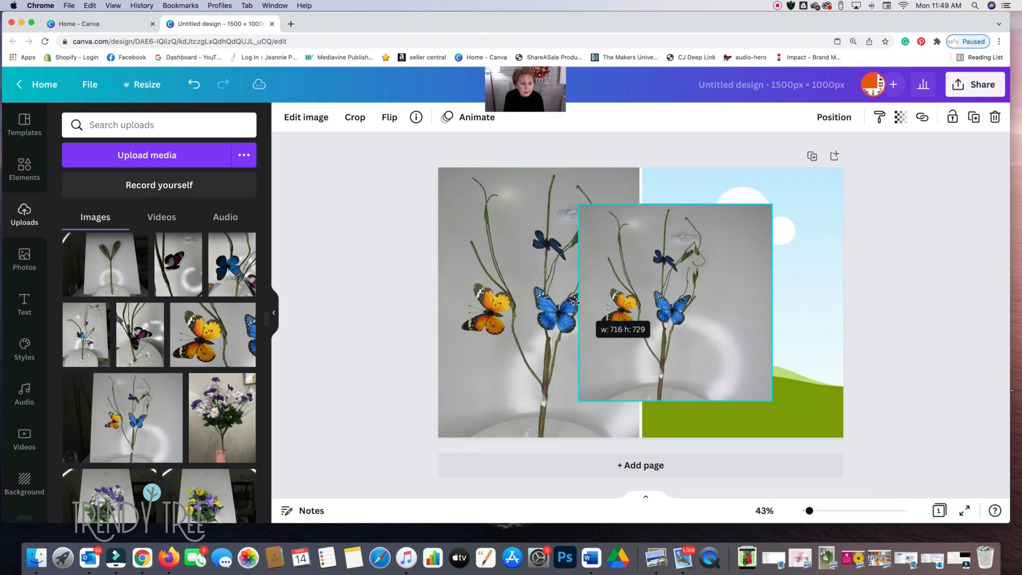
pyautogui.moveTo(765, 306); pyautogui.dragTo(737, 306)
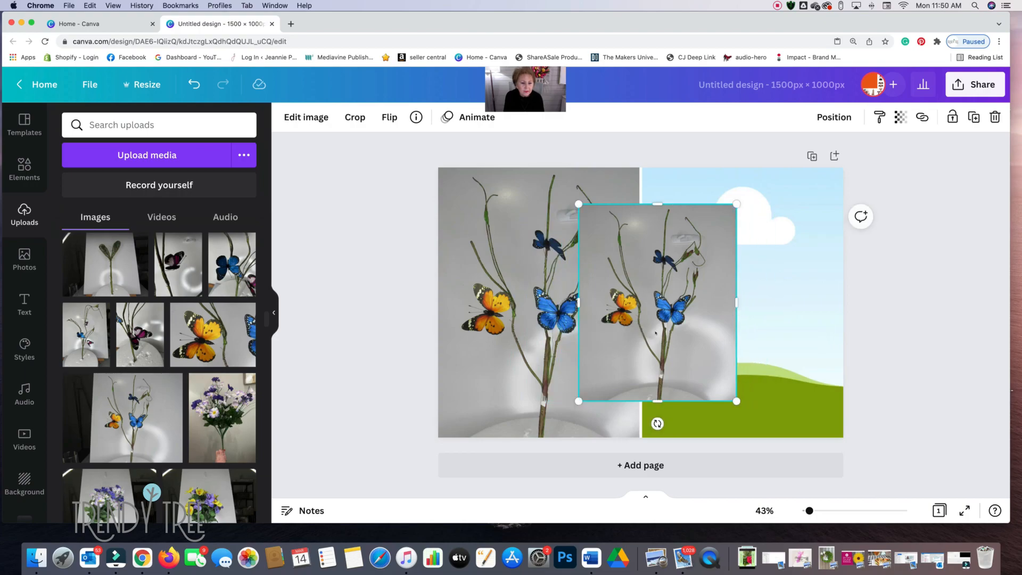
pyautogui.moveTo(636, 331); pyautogui.dragTo(655, 331)
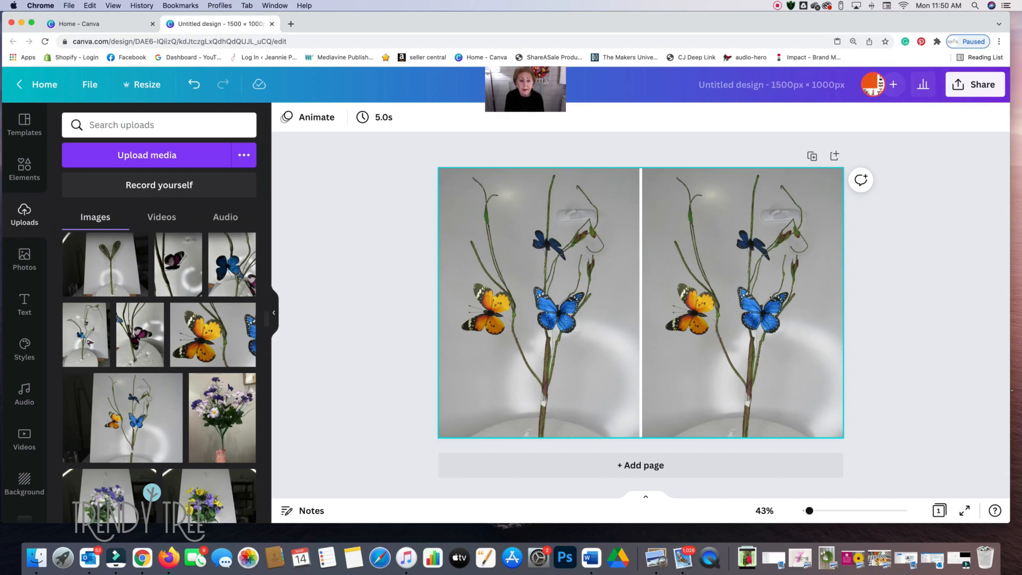
# - Remove the background of the photo in the grid's right cell with Background Remover
pyautogui.click(767, 284)
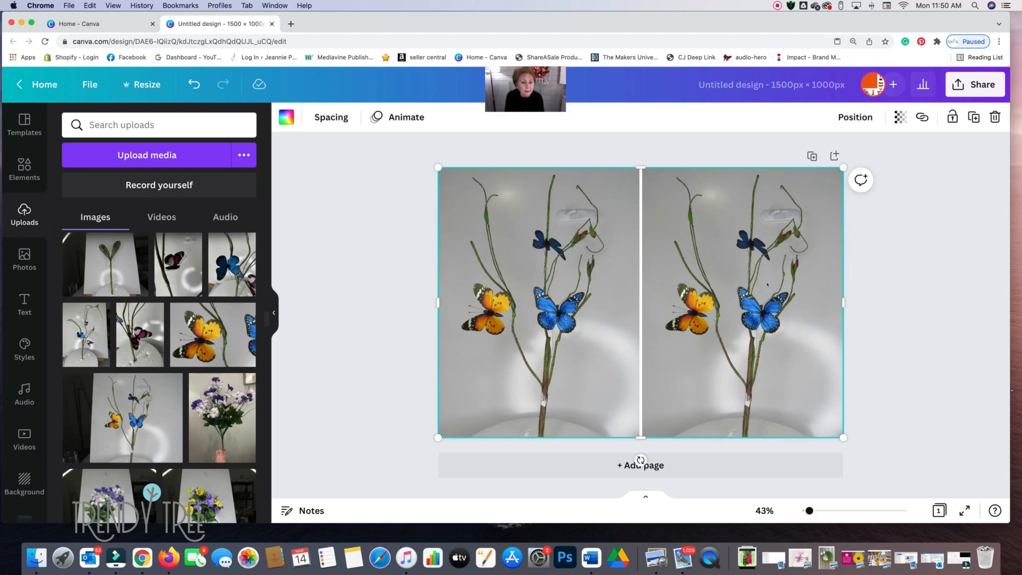
pyautogui.click(767, 284)
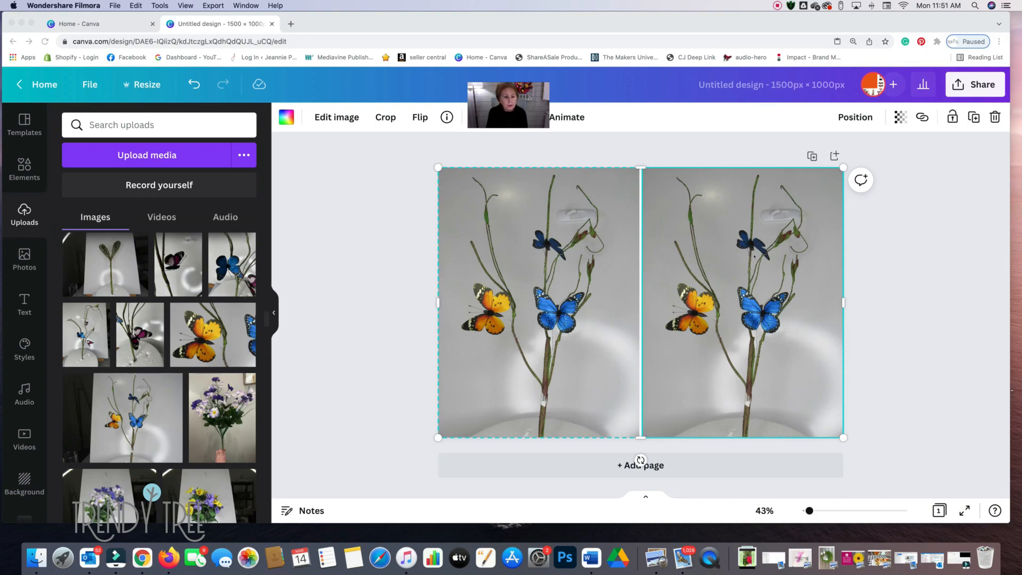
pyautogui.click(752, 263)
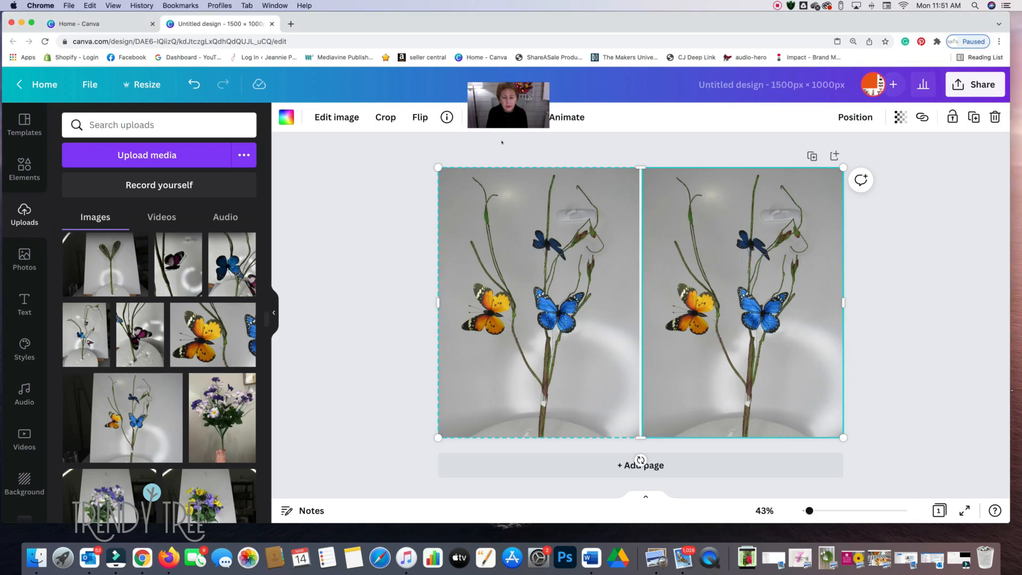
pyautogui.click(322, 118)
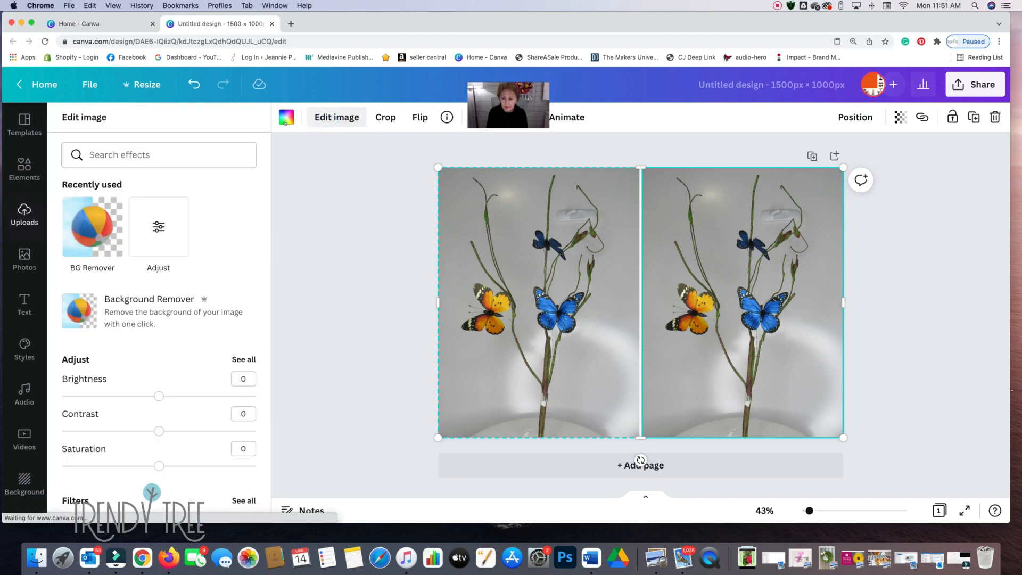
pyautogui.click(133, 308)
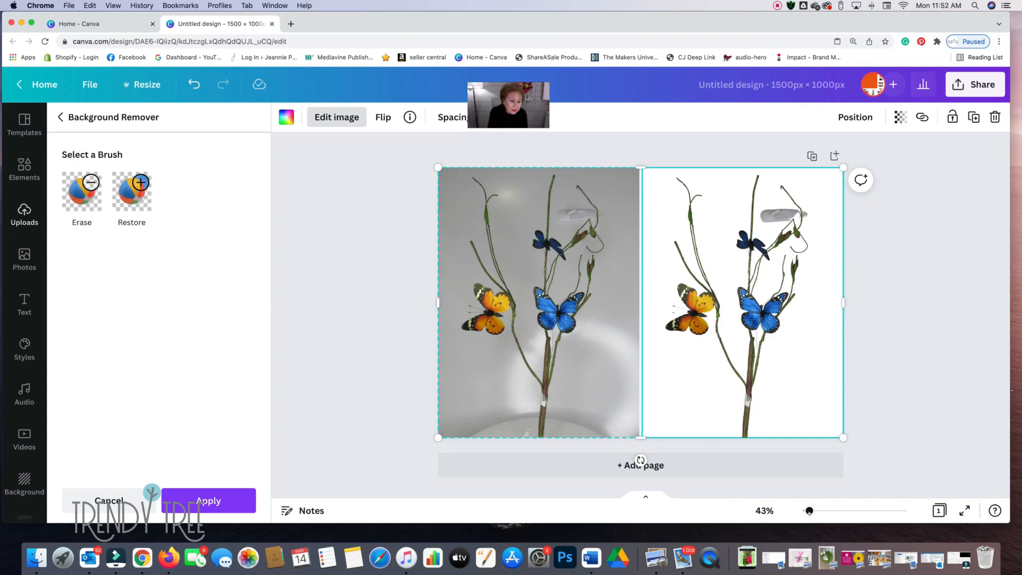
# - Restore the orange butterfly's lower antenna and the wire from its body to the stem, using the Restore brush at size 1
pyautogui.moveTo(809, 511); pyautogui.dragTo(828, 511)
pyautogui.hscroll(5, 840, 397)
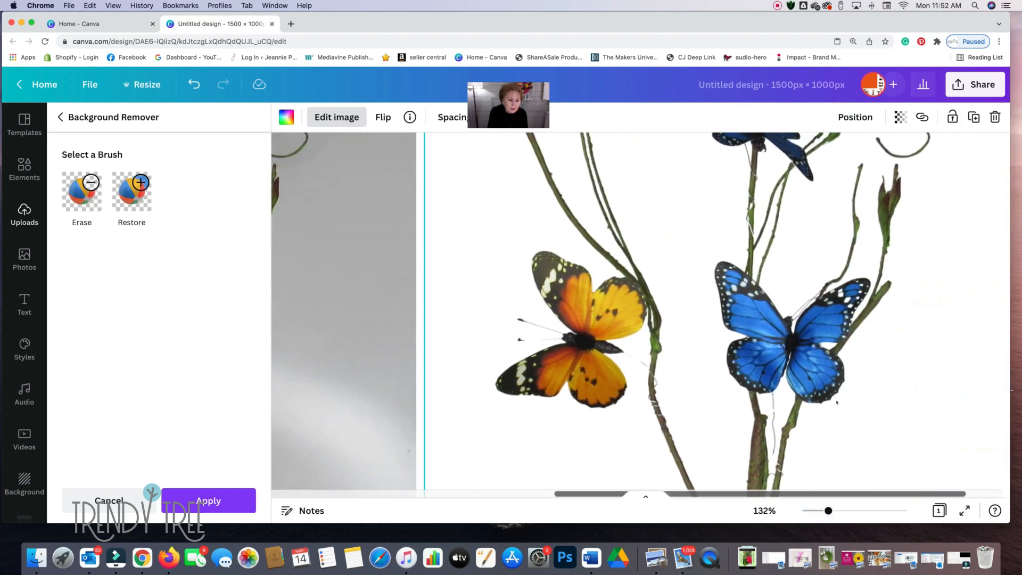
pyautogui.moveTo(829, 510); pyautogui.dragTo(846, 511)
pyautogui.scroll(-3, 846, 511)
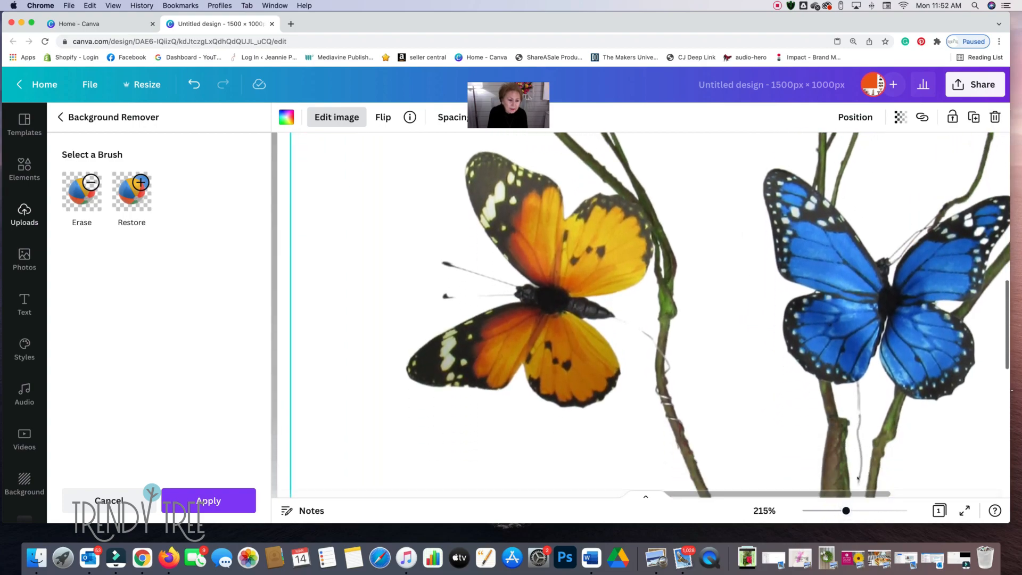
pyautogui.moveTo(846, 511); pyautogui.dragTo(869, 510)
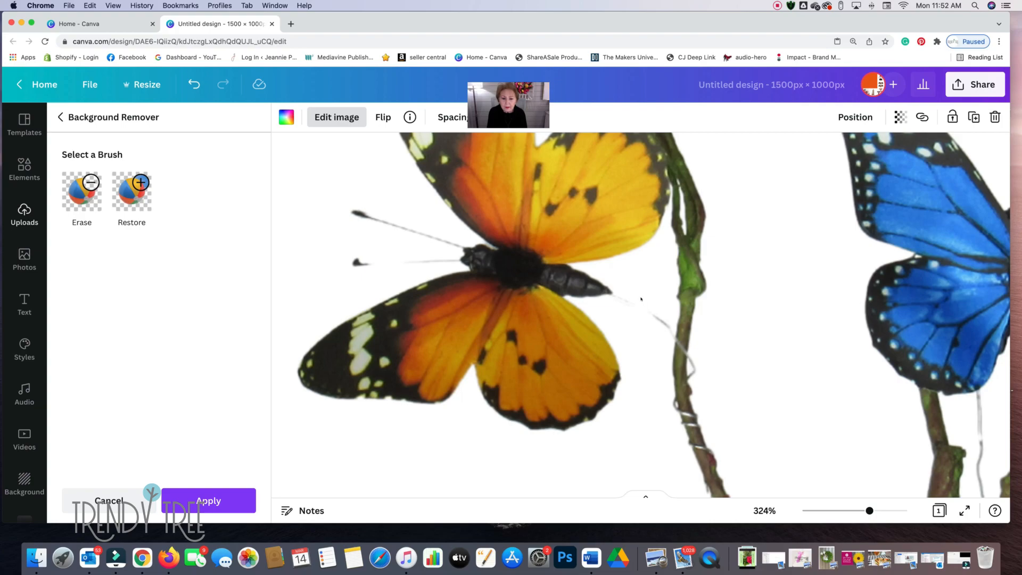
pyautogui.moveTo(870, 511); pyautogui.dragTo(880, 510)
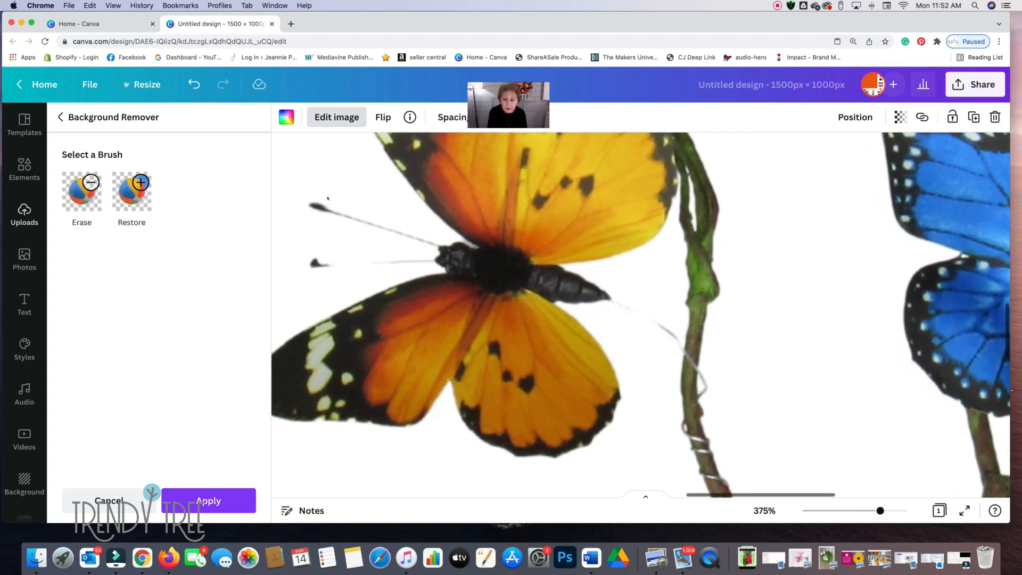
pyautogui.click(133, 195)
pyautogui.moveTo(104, 265); pyautogui.dragTo(72, 263)
pyautogui.hscroll(-2, 353, 319)
pyautogui.hscroll(-10, 641, 314)
pyautogui.hscroll(4, 641, 314)
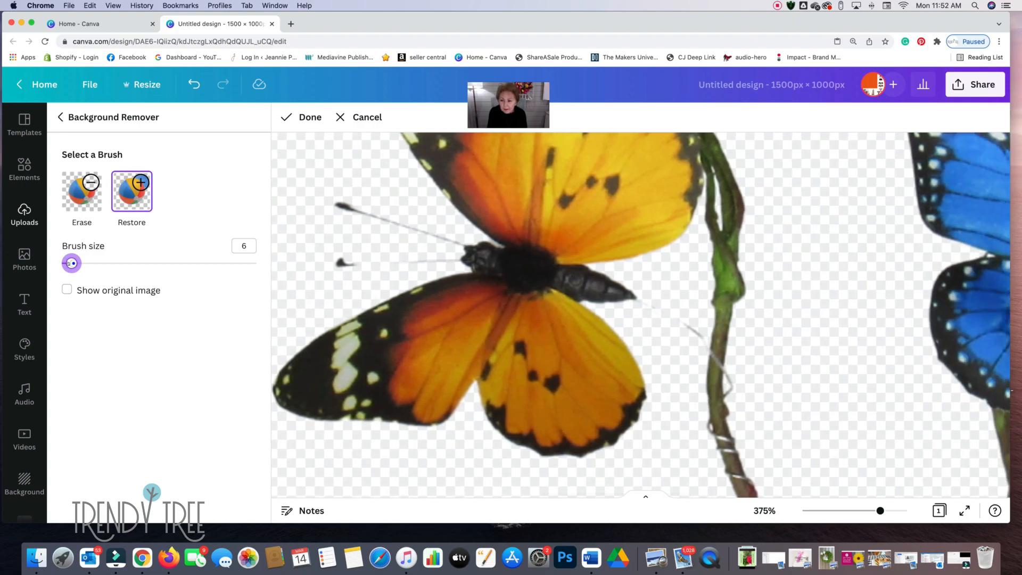
pyautogui.moveTo(72, 263); pyautogui.dragTo(59, 263)
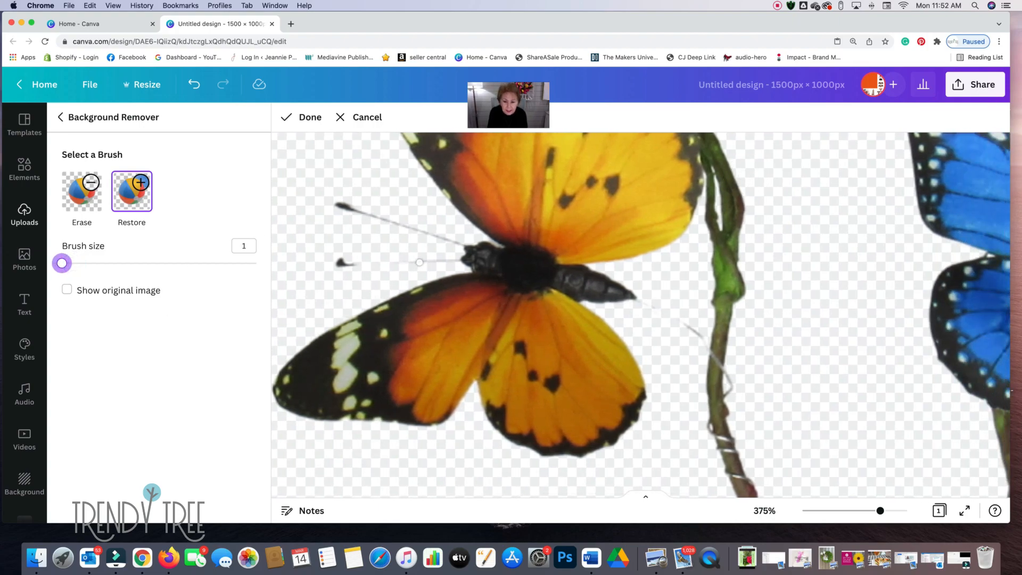
pyautogui.moveTo(418, 261); pyautogui.dragTo(361, 261)
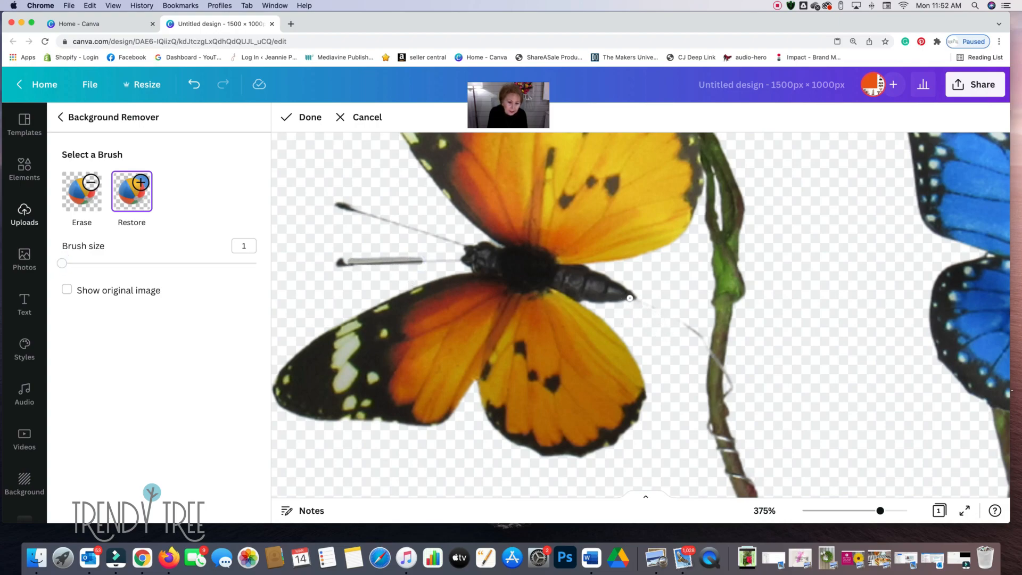
pyautogui.moveTo(632, 298); pyautogui.dragTo(713, 353)
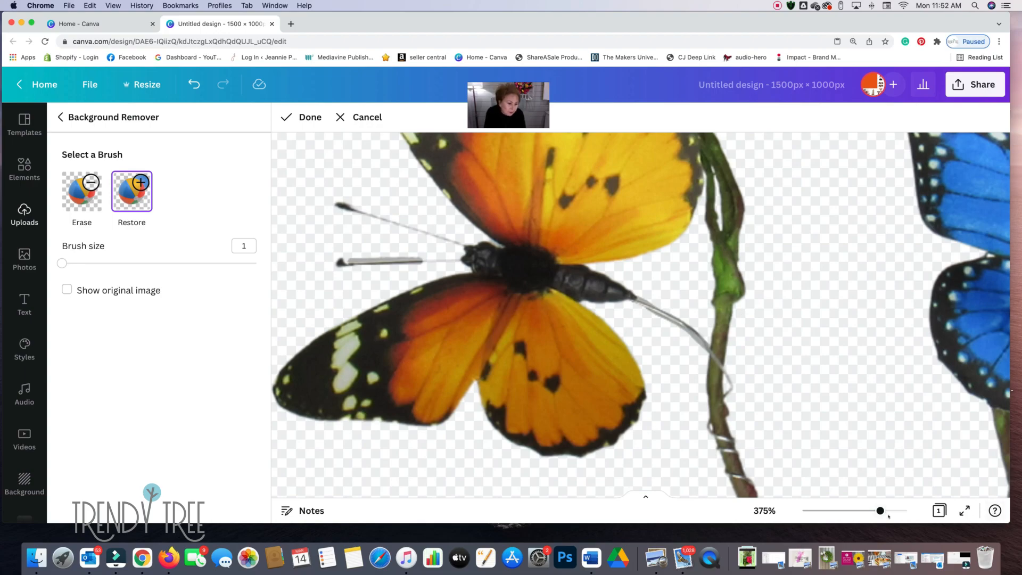
# - Erase the excess background along the orange butterfly's restored antenna and wire, using the Erase brush at size 1
pyautogui.scroll(5, 879, 494)
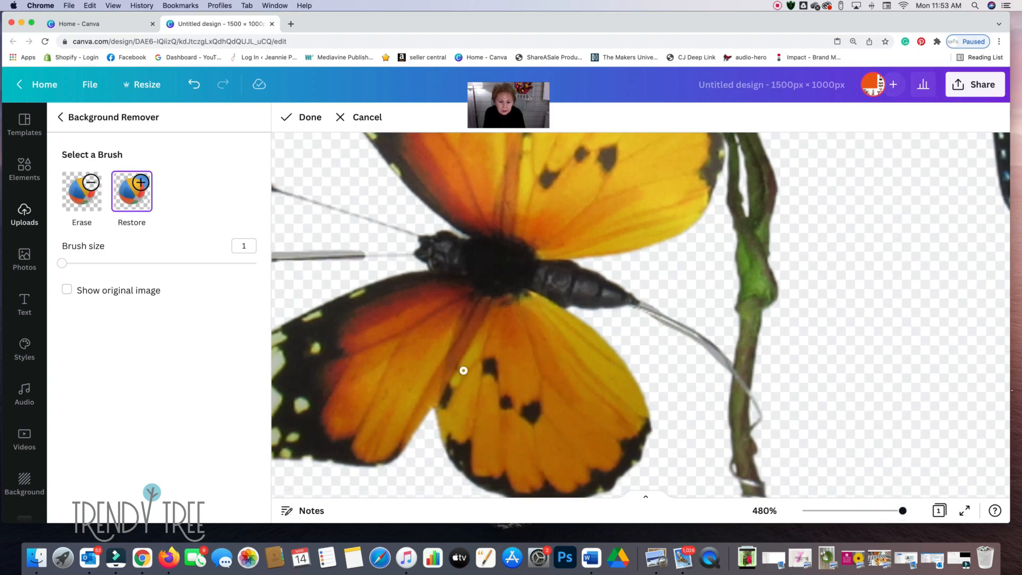
pyautogui.hscroll(-3, 539, 369)
pyautogui.hscroll(-2, 539, 370)
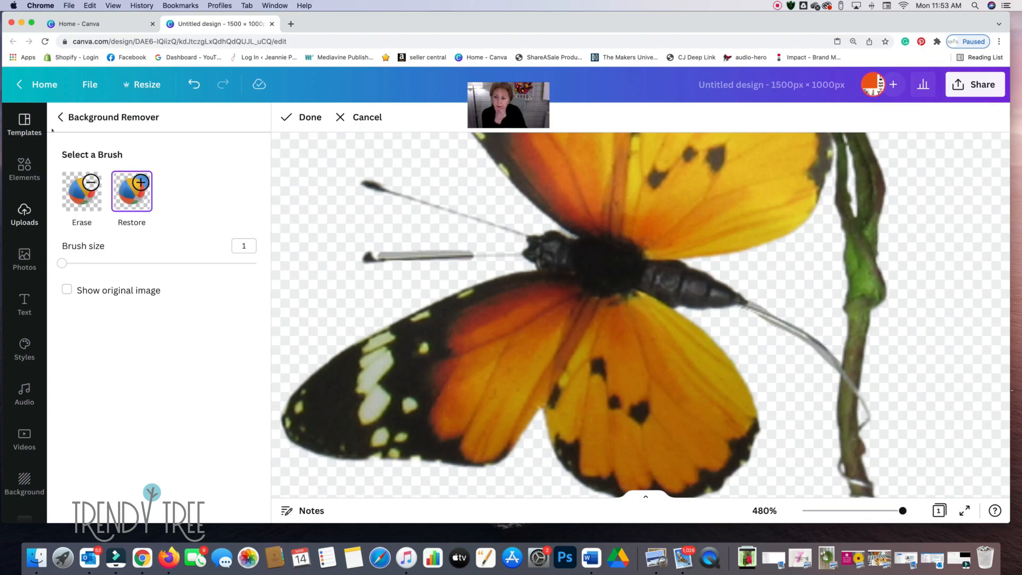
pyautogui.click(79, 189)
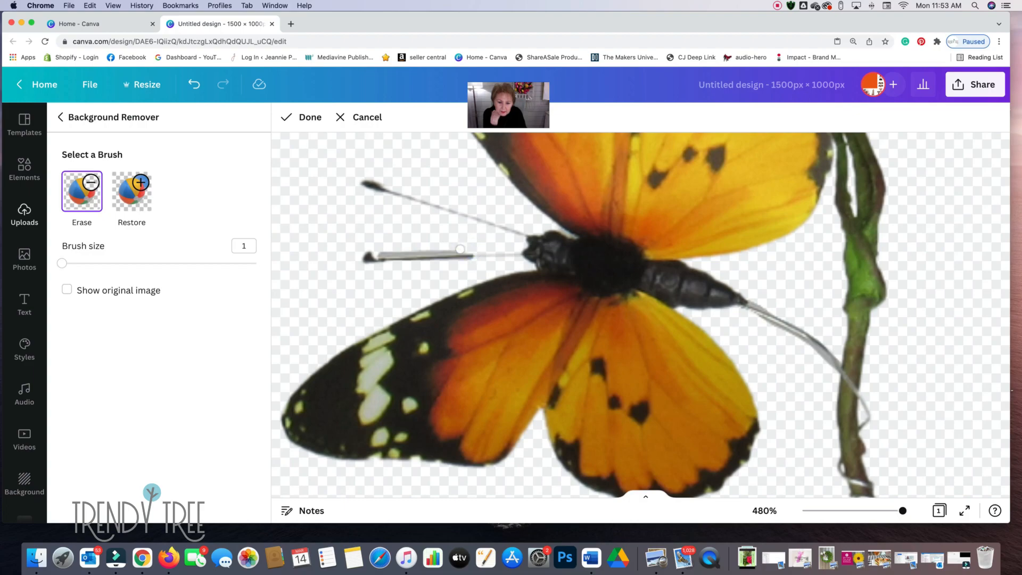
pyautogui.moveTo(453, 250)
pyautogui.mouseDown()
pyautogui.moveTo(380, 250)
pyautogui.moveTo(414, 251)
pyautogui.mouseUp()
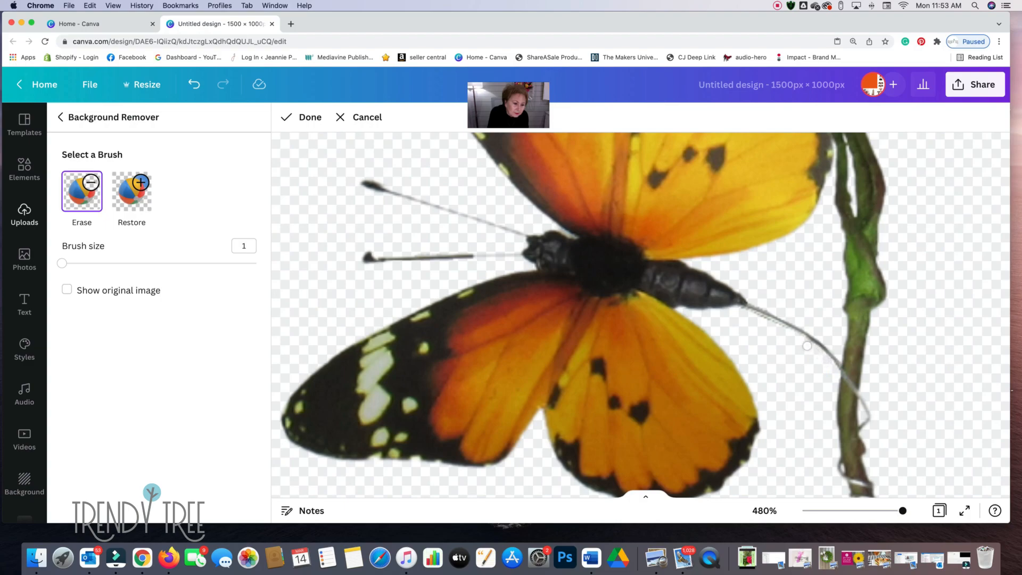
# - Restore the missing patch of stem below the dark blue butterfly, using the Restore brush at size 1
pyautogui.hscroll(2, 773, 358)
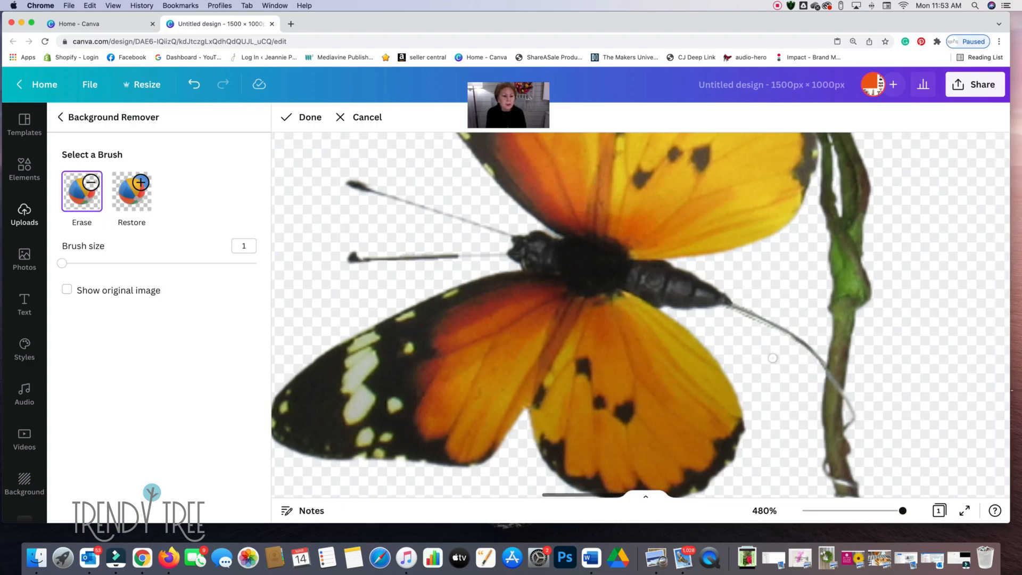
pyautogui.hscroll(10, 773, 358)
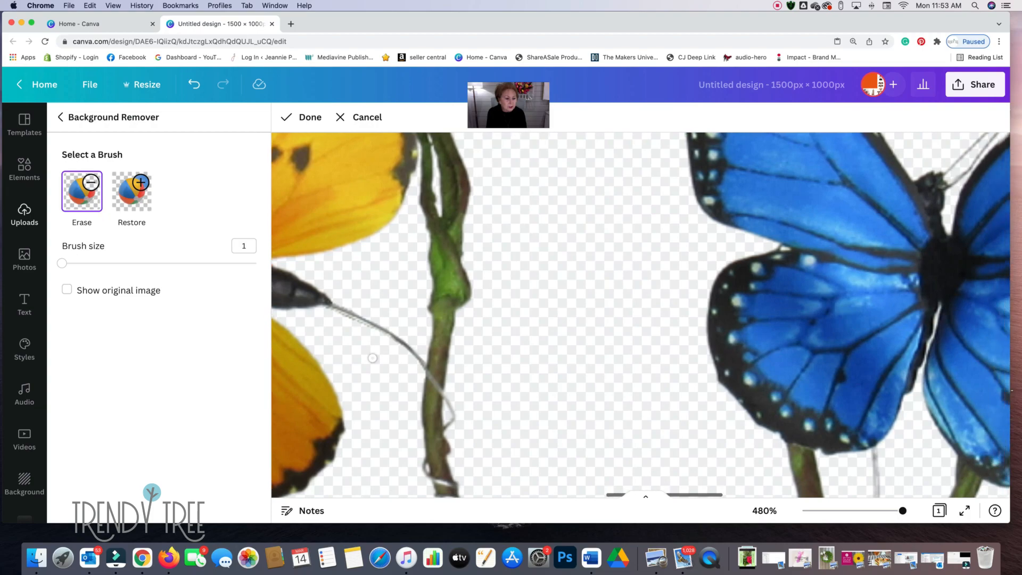
pyautogui.hscroll(8, 373, 358)
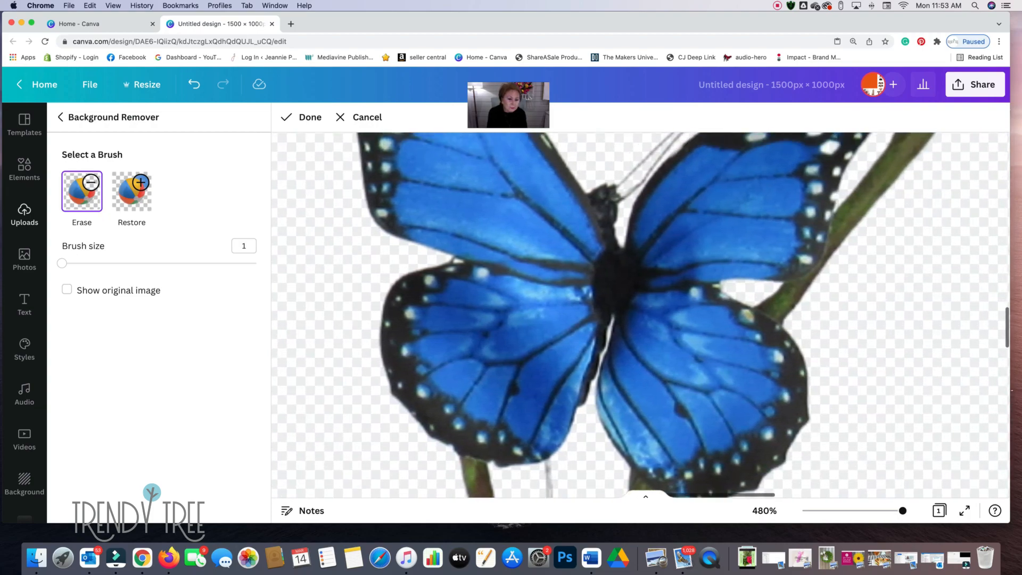
pyautogui.scroll(6, 639, 314)
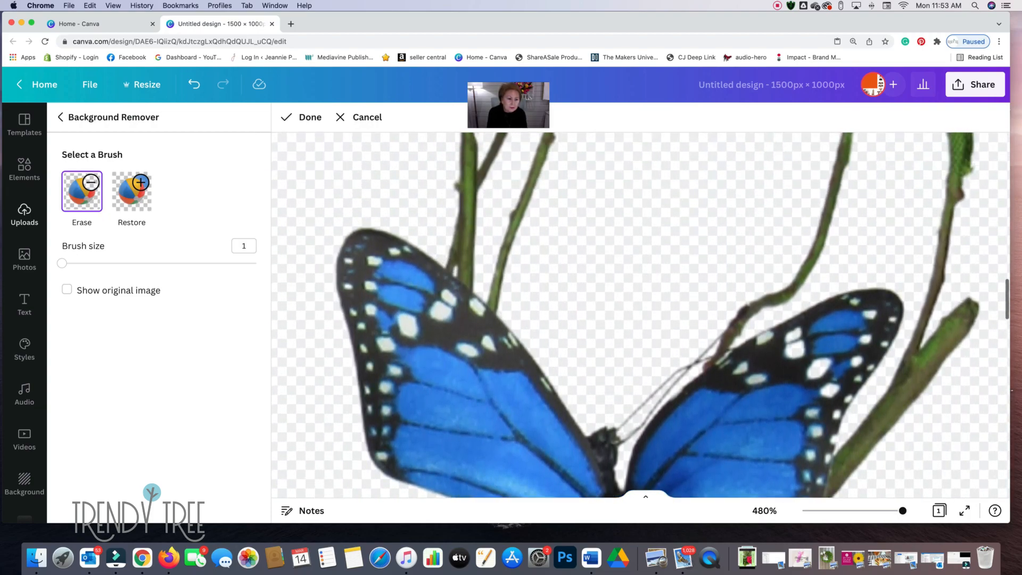
pyautogui.scroll(10, 639, 314)
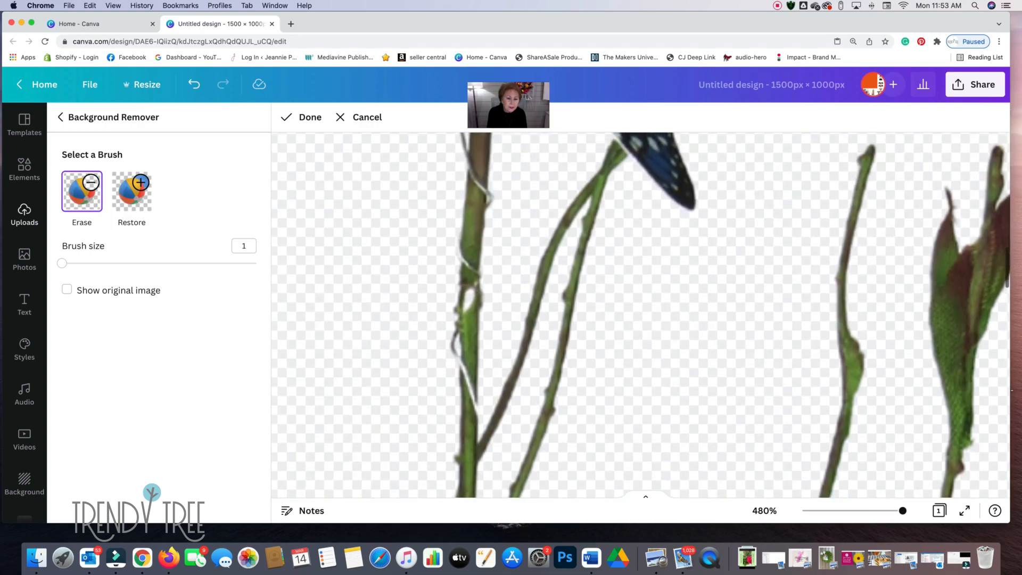
pyautogui.scroll(2, 467, 303)
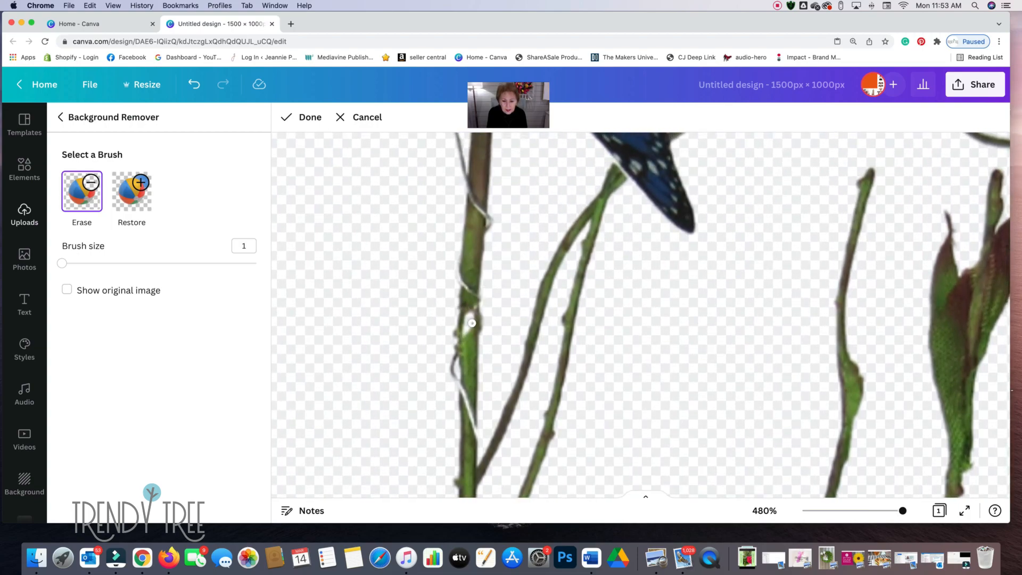
pyautogui.click(131, 202)
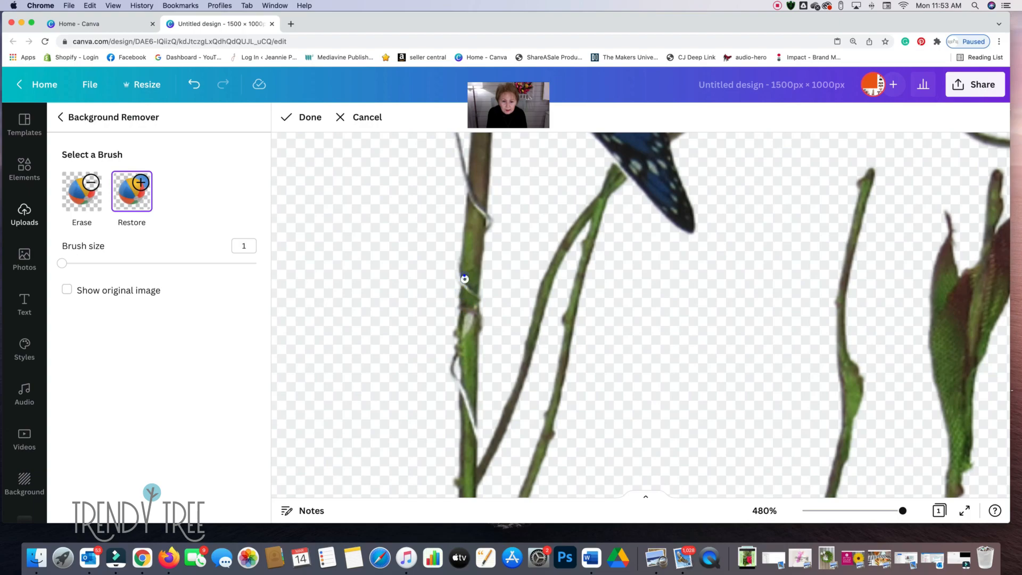
# - Erase the main body of the grey wall hook beside the upper curved stem, using the Erase brush at size 17
pyautogui.scroll(10, 464, 275)
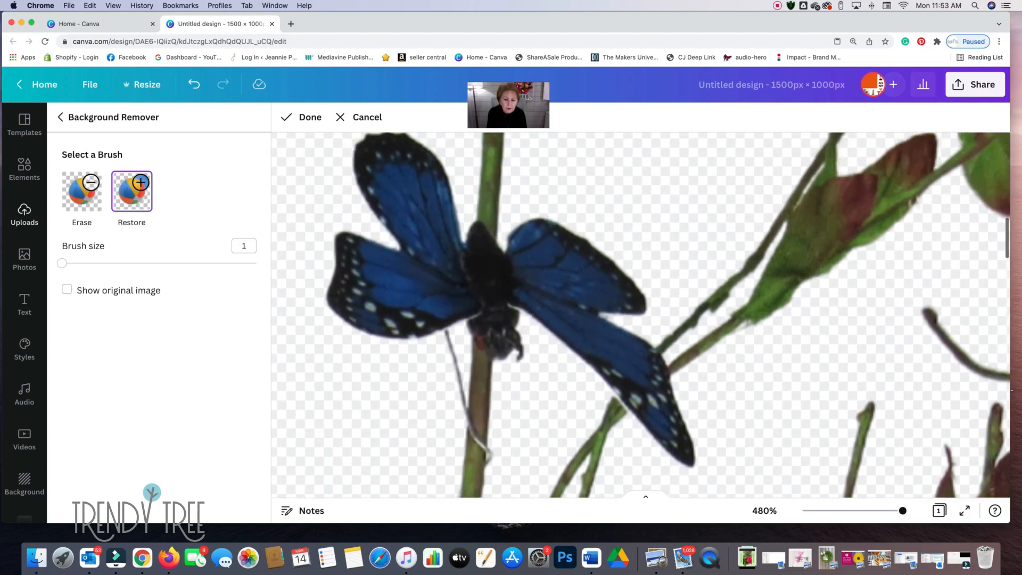
pyautogui.scroll(3, 461, 319)
pyautogui.scroll(5, 782, 277)
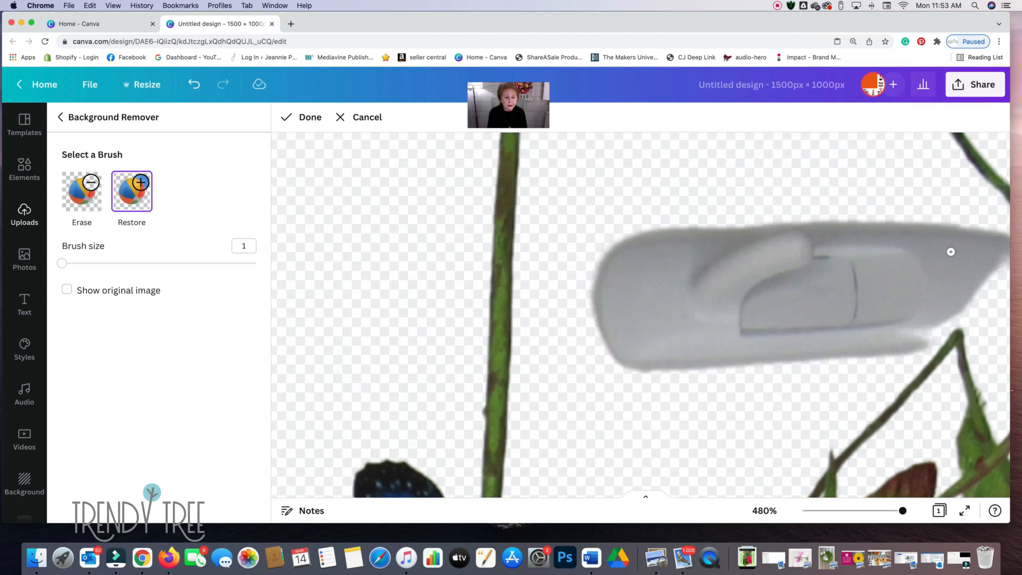
pyautogui.moveTo(903, 510); pyautogui.dragTo(836, 511)
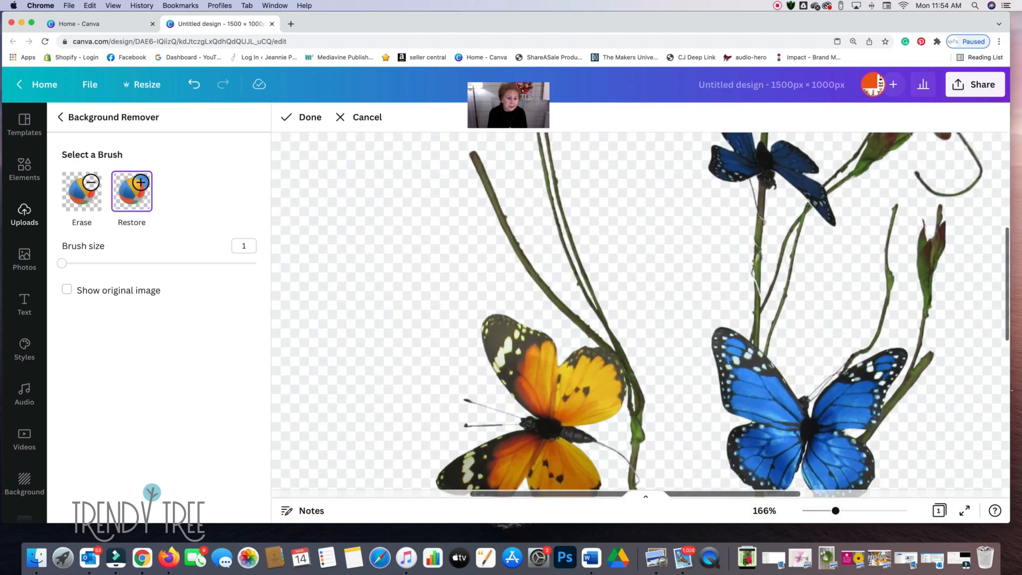
pyautogui.hscroll(6, 640, 316)
pyautogui.scroll(4, 640, 315)
pyautogui.scroll(1, 639, 315)
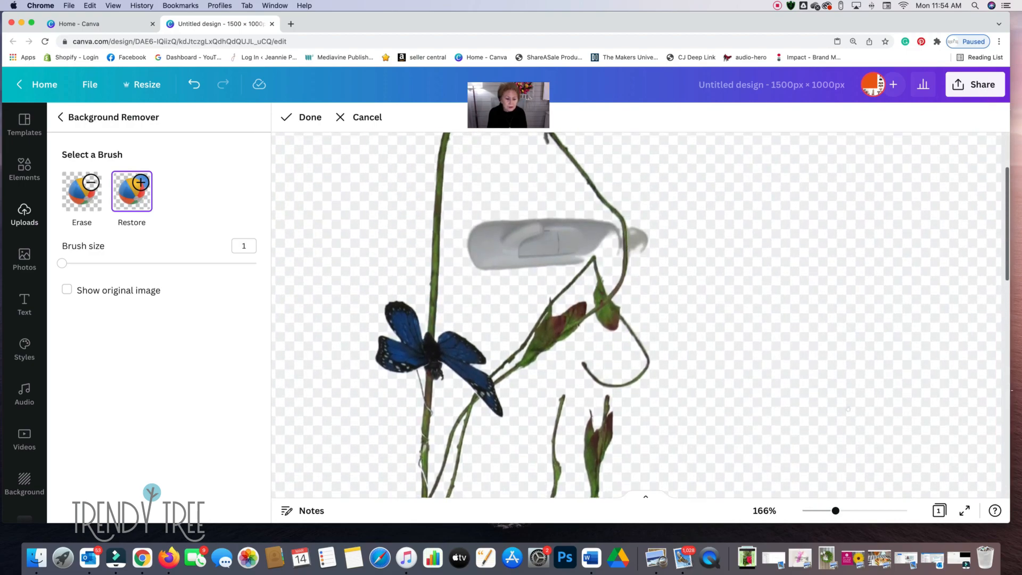
pyautogui.moveTo(836, 511); pyautogui.dragTo(862, 511)
pyautogui.scroll(2, 848, 410)
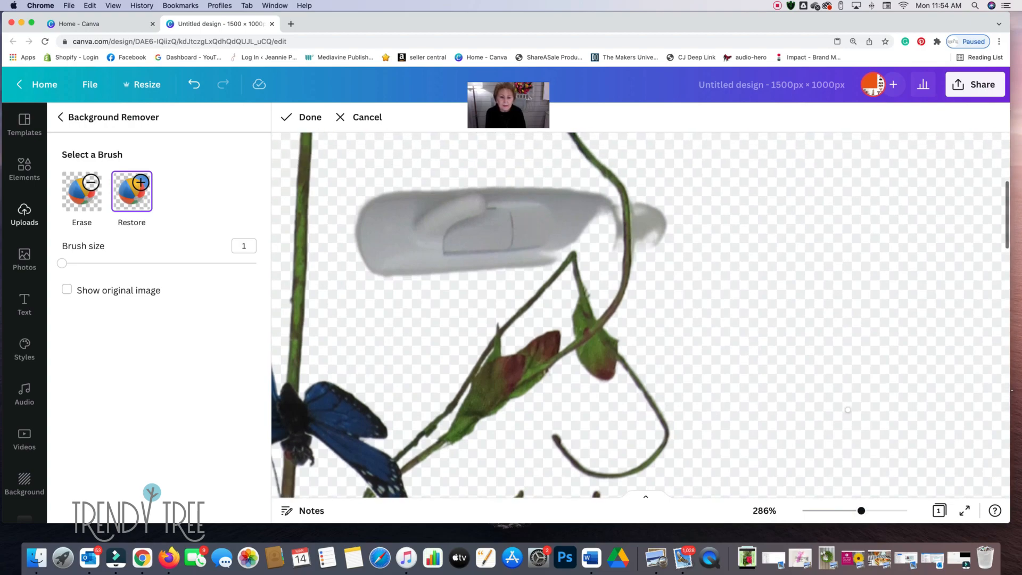
pyautogui.scroll(2, 849, 410)
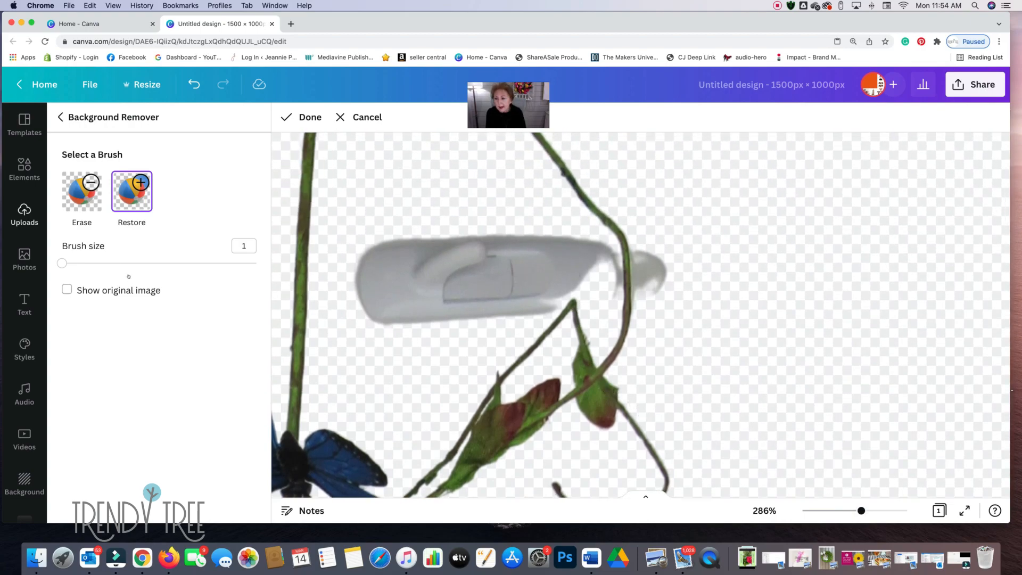
pyautogui.click(81, 194)
pyautogui.moveTo(63, 262); pyautogui.dragTo(93, 262)
pyautogui.moveTo(407, 244)
pyautogui.mouseDown()
pyautogui.moveTo(403, 307)
pyautogui.moveTo(445, 264)
pyautogui.moveTo(553, 251)
pyautogui.moveTo(529, 278)
pyautogui.moveTo(499, 286)
pyautogui.moveTo(464, 283)
pyautogui.moveTo(534, 246)
pyautogui.moveTo(564, 244)
pyautogui.mouseUp()
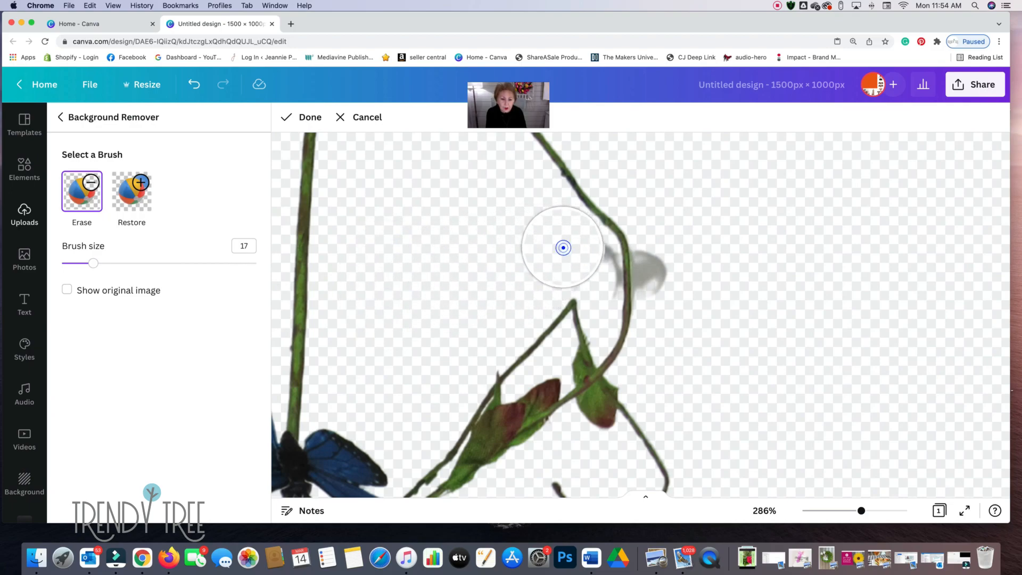
# - Erase the grey hook remnants on both sides of the curved stem, using the Erase brush at size 7
pyautogui.moveTo(86, 263); pyautogui.dragTo(73, 263)
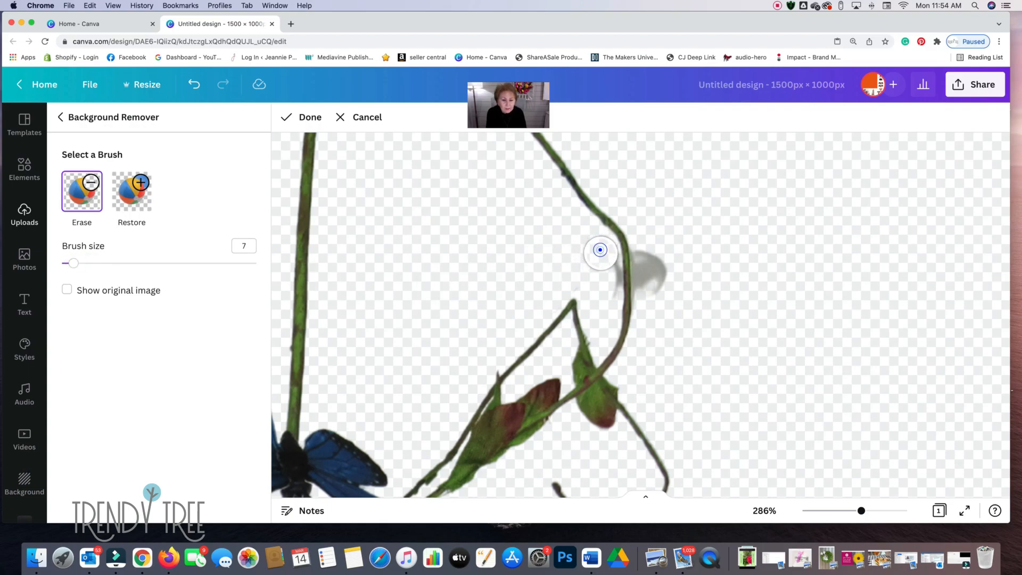
pyautogui.moveTo(603, 251); pyautogui.dragTo(607, 295)
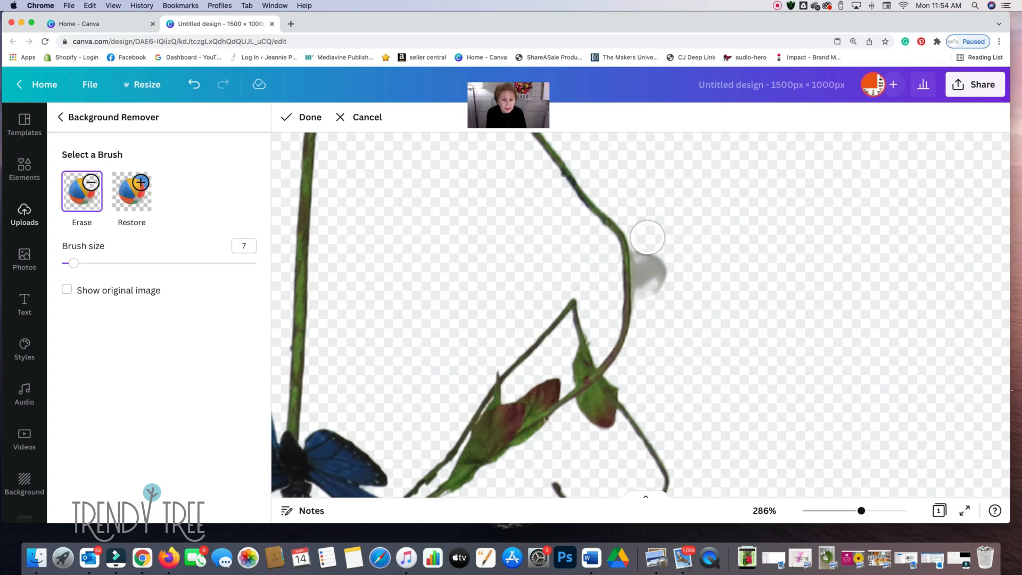
pyautogui.moveTo(646, 248); pyautogui.dragTo(651, 327)
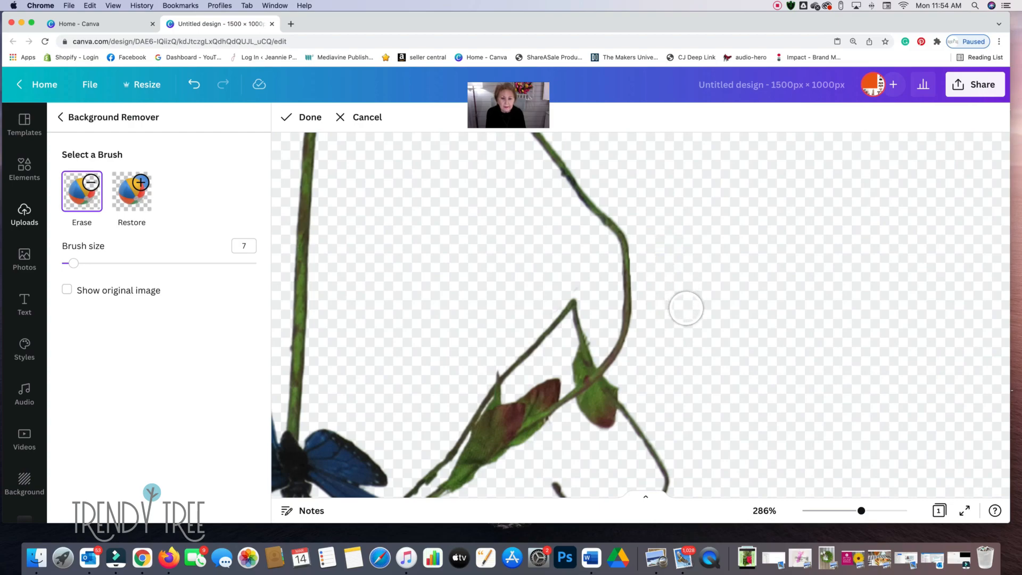
# - Examine the cutout from the blue butterfly to the stem's base, and as a whole, for leftover background
pyautogui.scroll(-5, 685, 306)
pyautogui.scroll(-8, 655, 266)
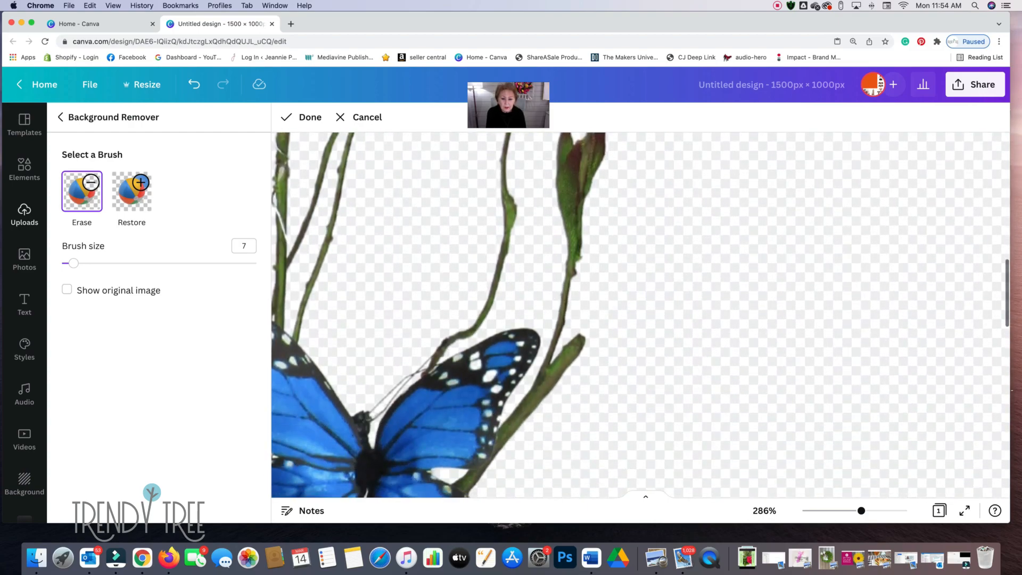
pyautogui.scroll(-3, 764, 298)
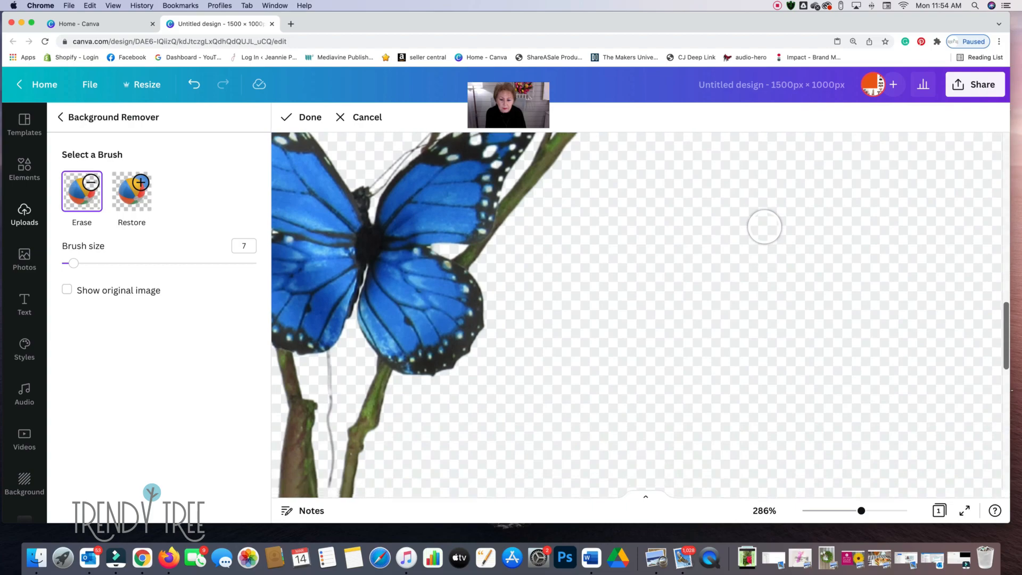
pyautogui.scroll(-5, 731, 352)
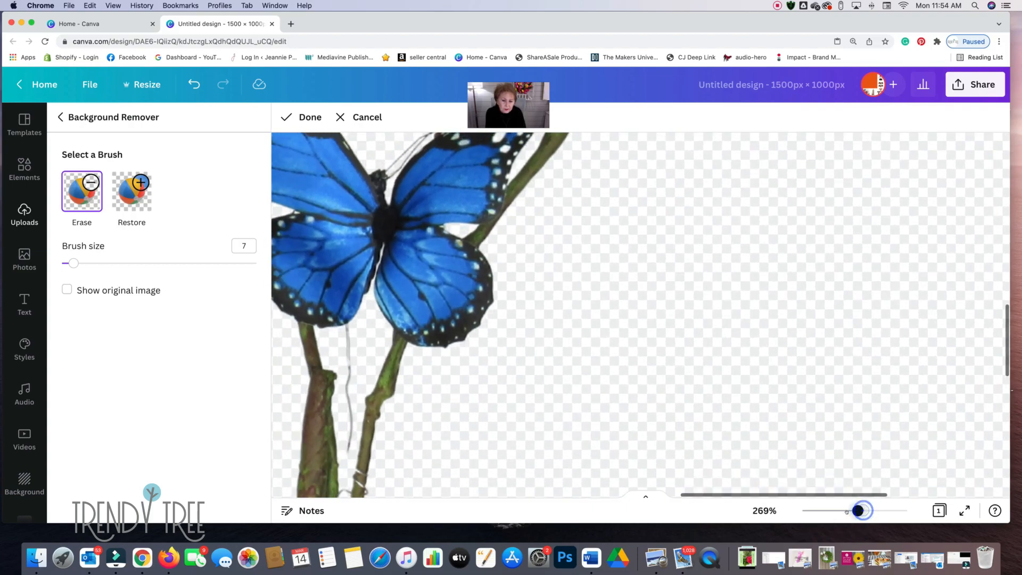
pyautogui.scroll(-10, 730, 352)
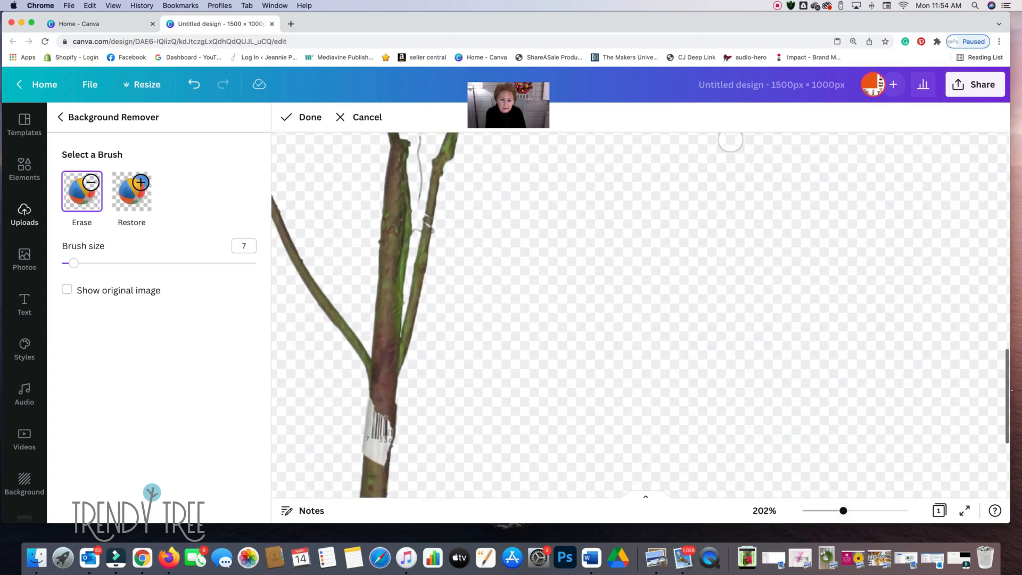
pyautogui.scroll(-4, 527, 332)
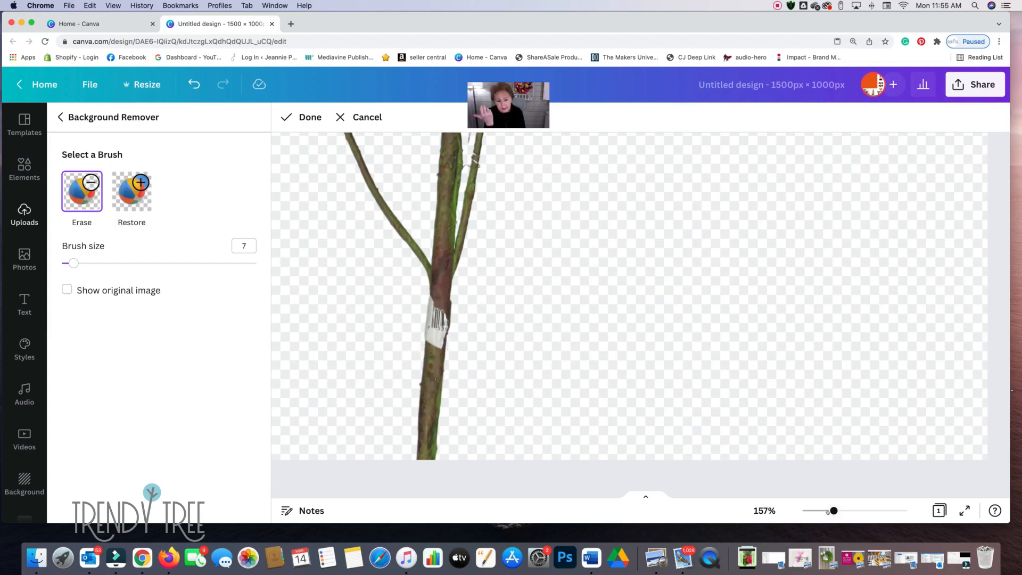
pyautogui.moveTo(827, 512); pyautogui.dragTo(820, 511)
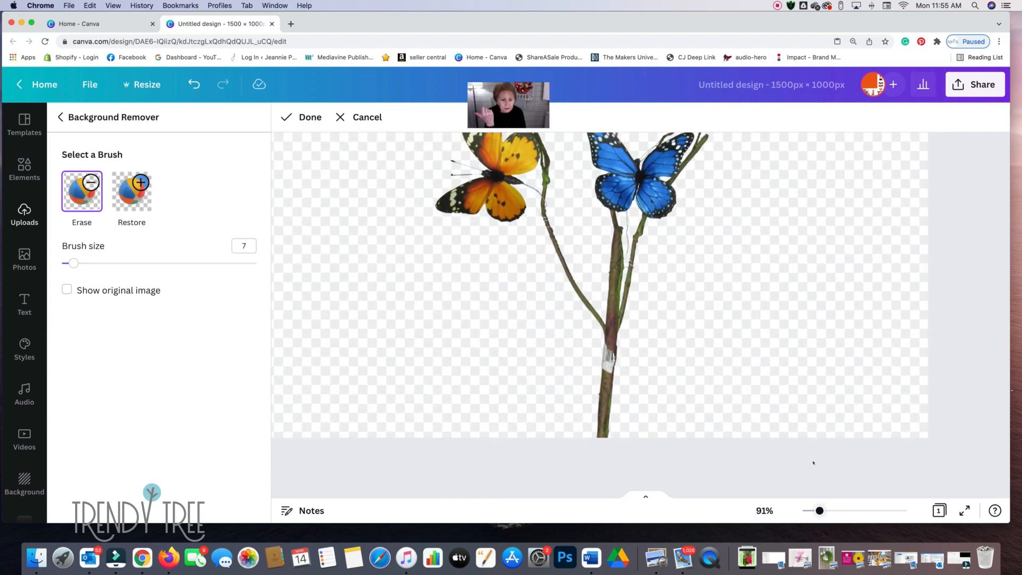
pyautogui.scroll(10, 808, 430)
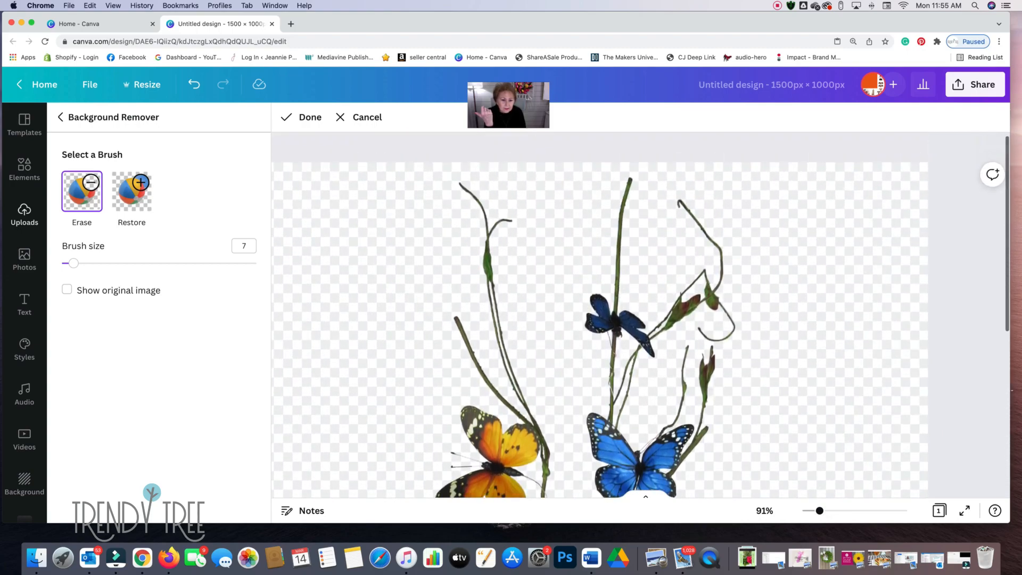
pyautogui.scroll(-5, 849, 449)
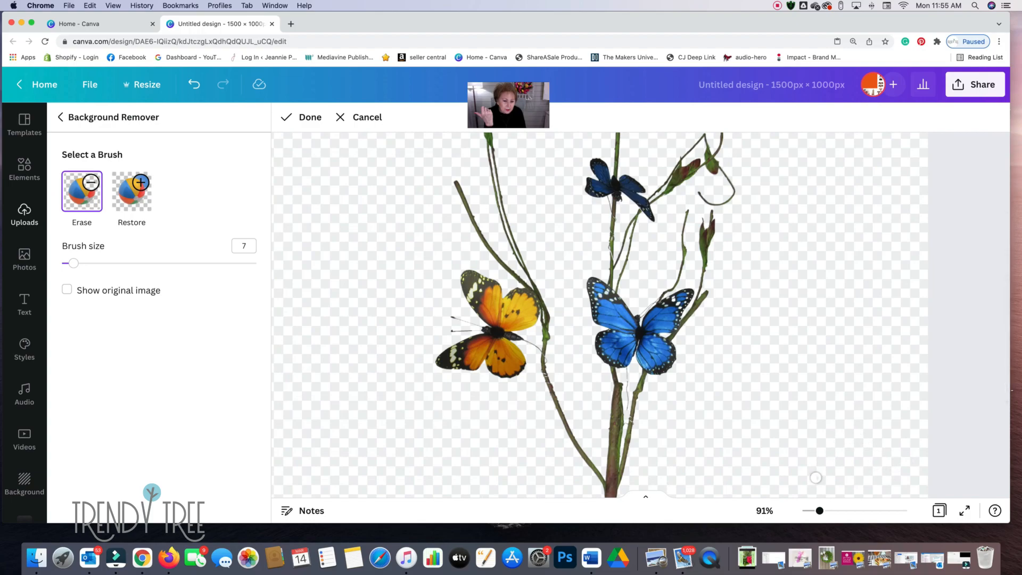
pyautogui.scroll(-5, 807, 424)
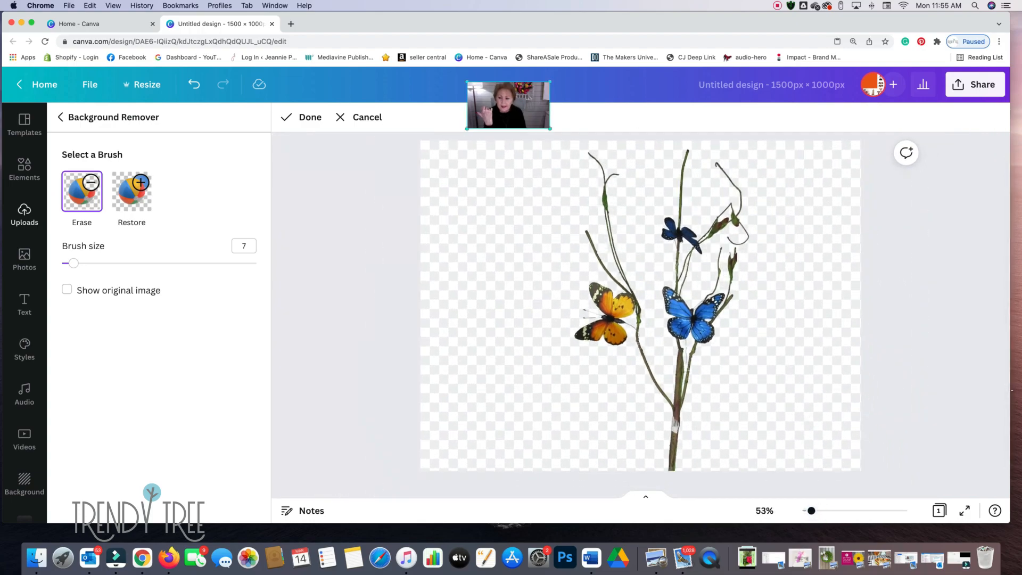
pyautogui.scroll(-1, 807, 424)
# - Finish the brush corrections and apply the background removal to the photo in the grid's right cell
pyautogui.click(301, 117)
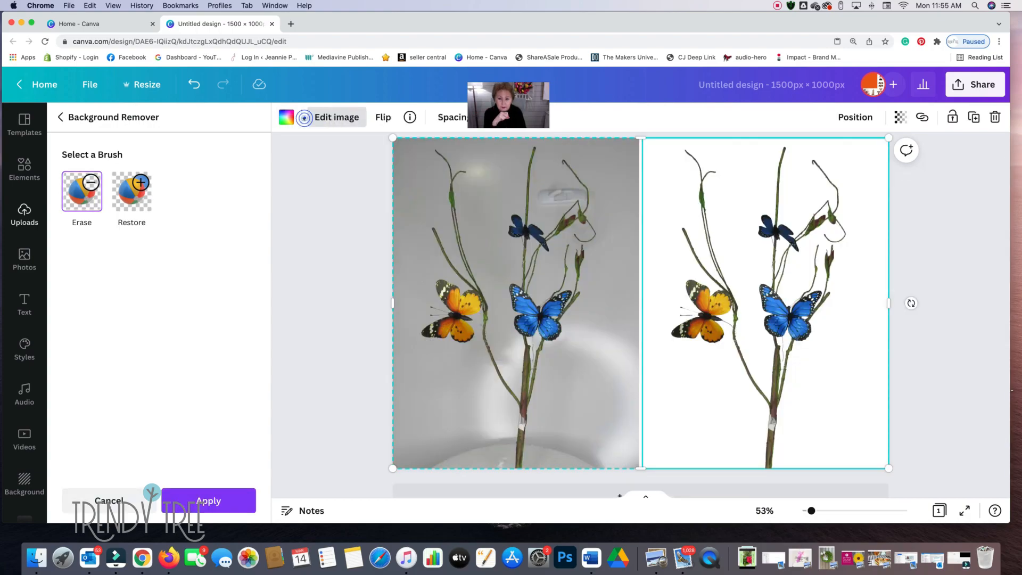
pyautogui.click(198, 501)
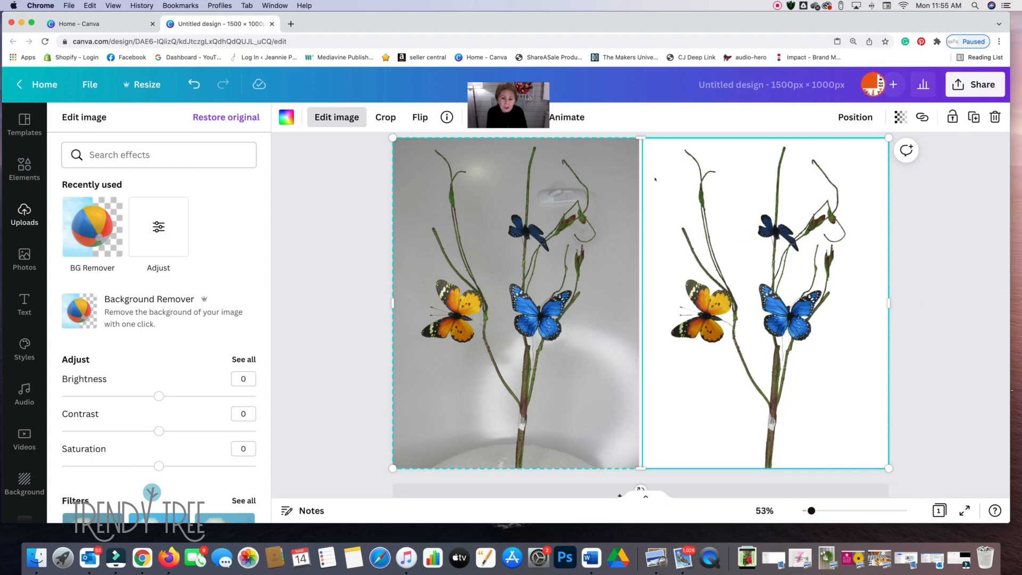
pyautogui.click(331, 117)
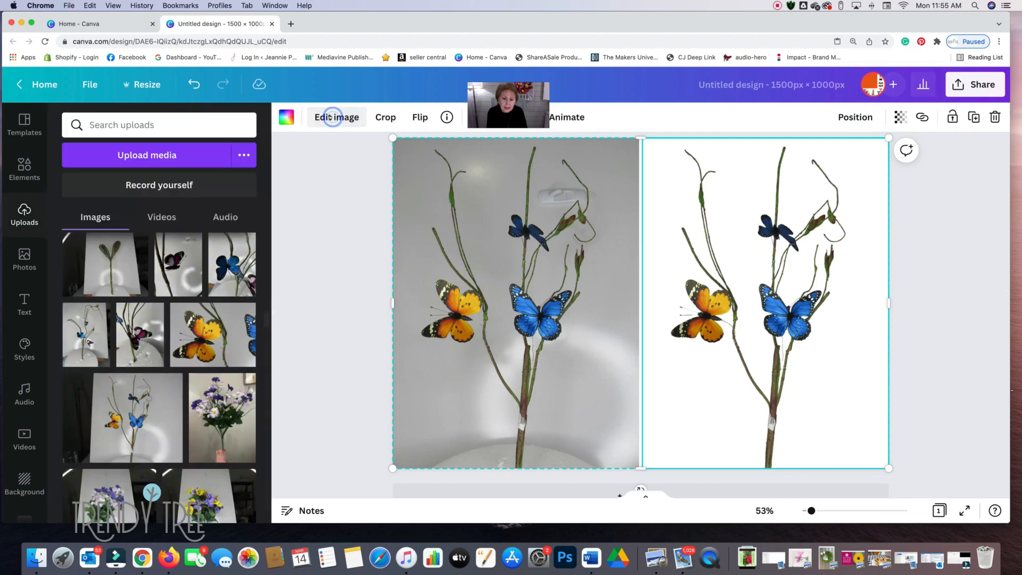
# - Set the brightness to 10 and the contrast to 3 for the photo in the grid's right cell
pyautogui.click(331, 116)
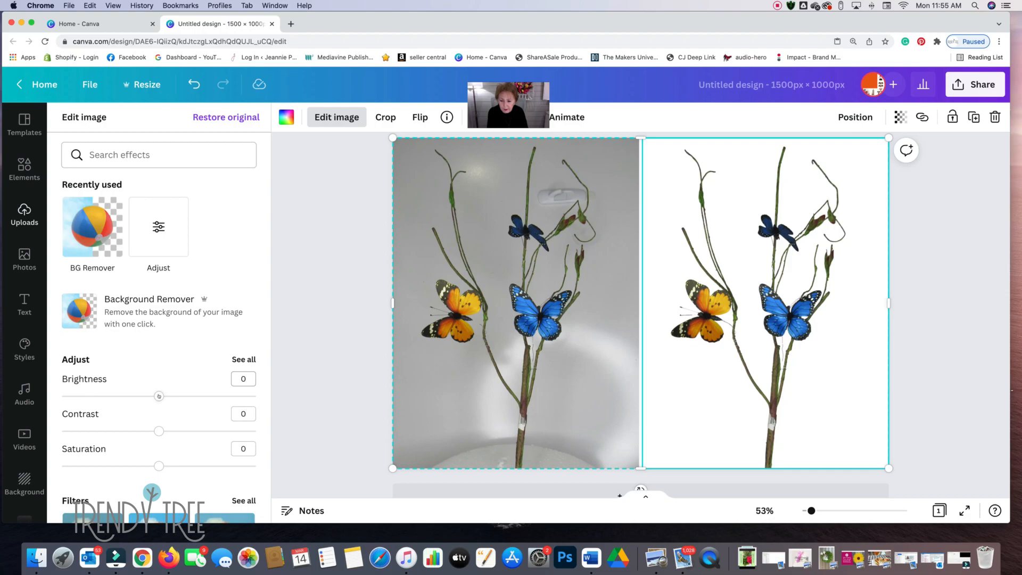
pyautogui.moveTo(159, 396); pyautogui.dragTo(164, 396)
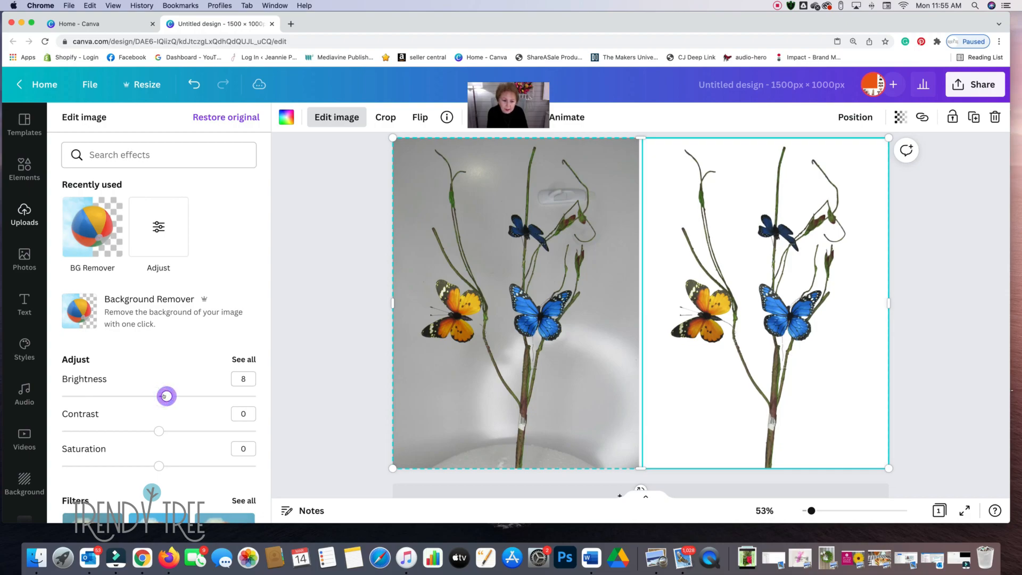
pyautogui.scroll(-1, 165, 396)
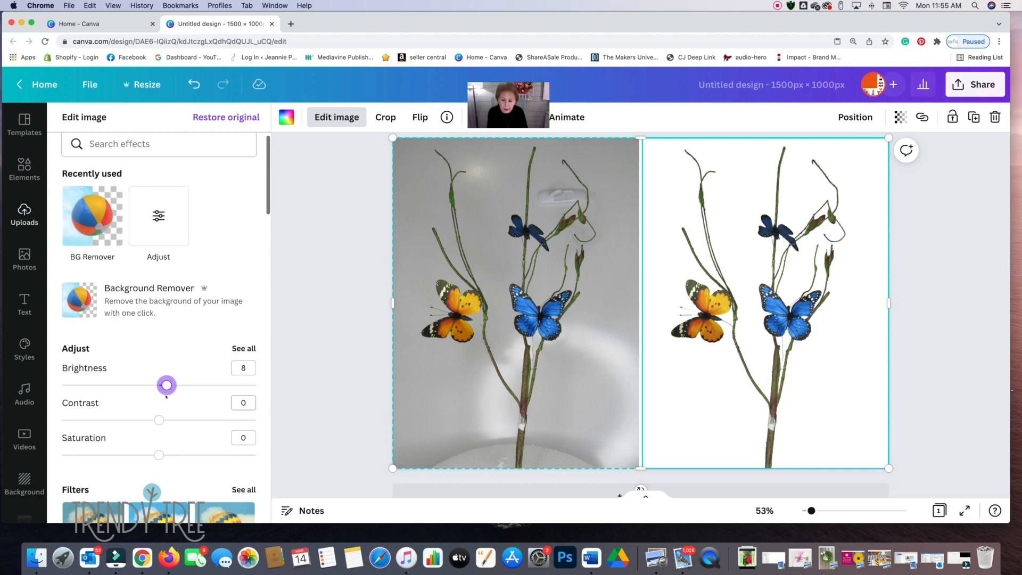
pyautogui.moveTo(166, 385); pyautogui.dragTo(168, 385)
pyautogui.scroll(-1, 166, 390)
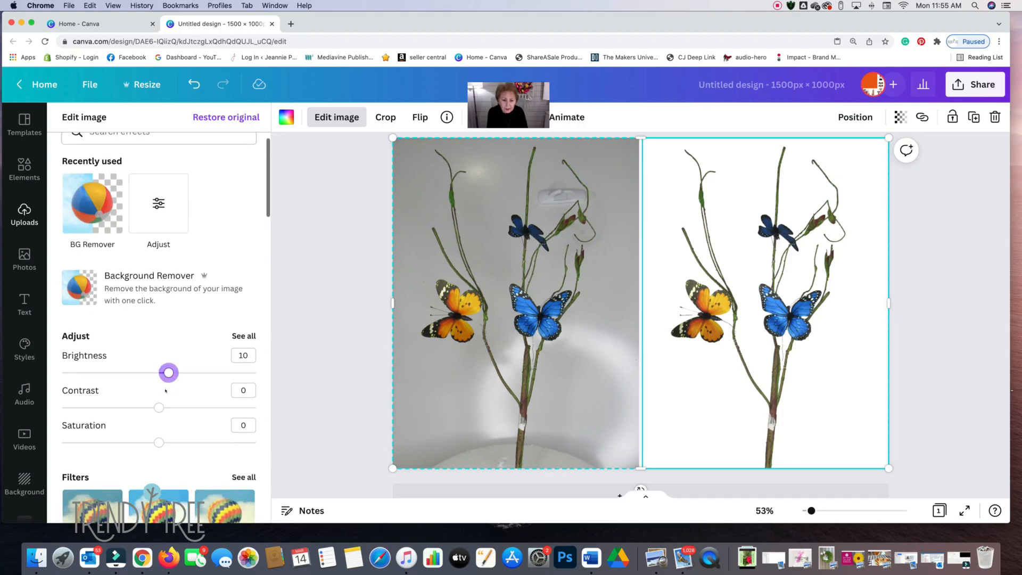
pyautogui.moveTo(159, 408); pyautogui.dragTo(162, 408)
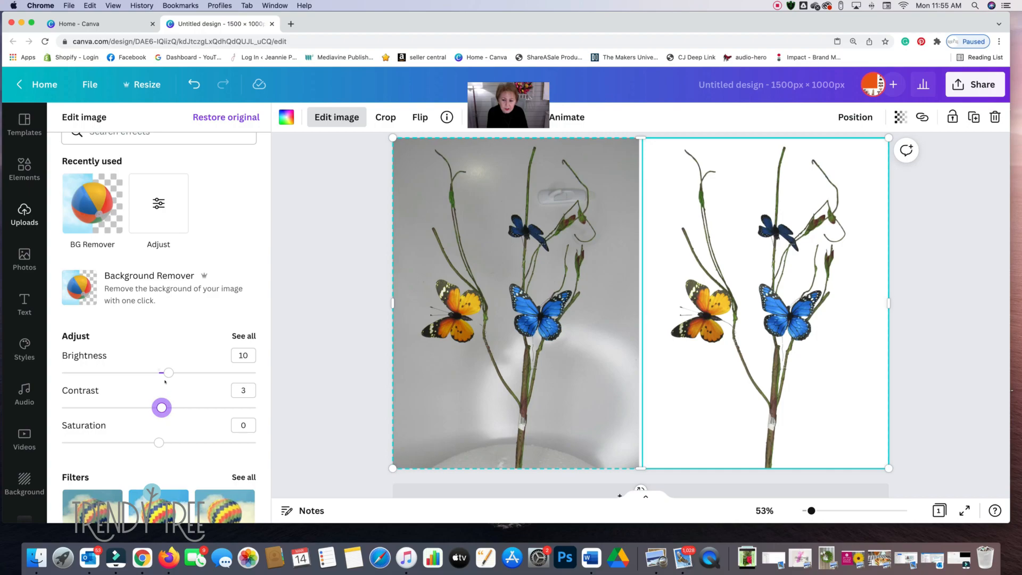
pyautogui.scroll(-2, 241, 311)
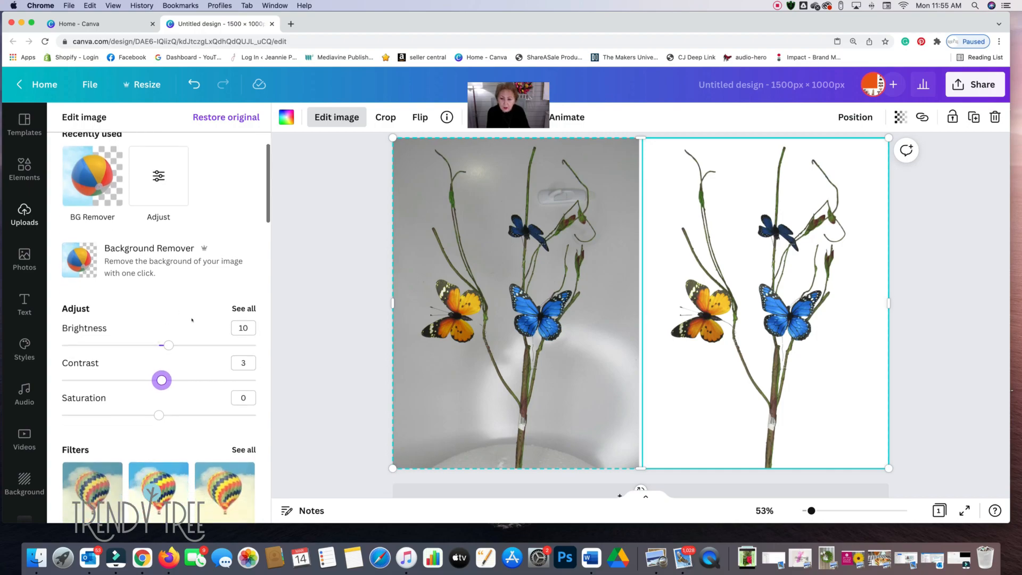
# - Look through the full list of adjustments, then the filters and tools available for the photo in the grid's right cell
pyautogui.click(241, 308)
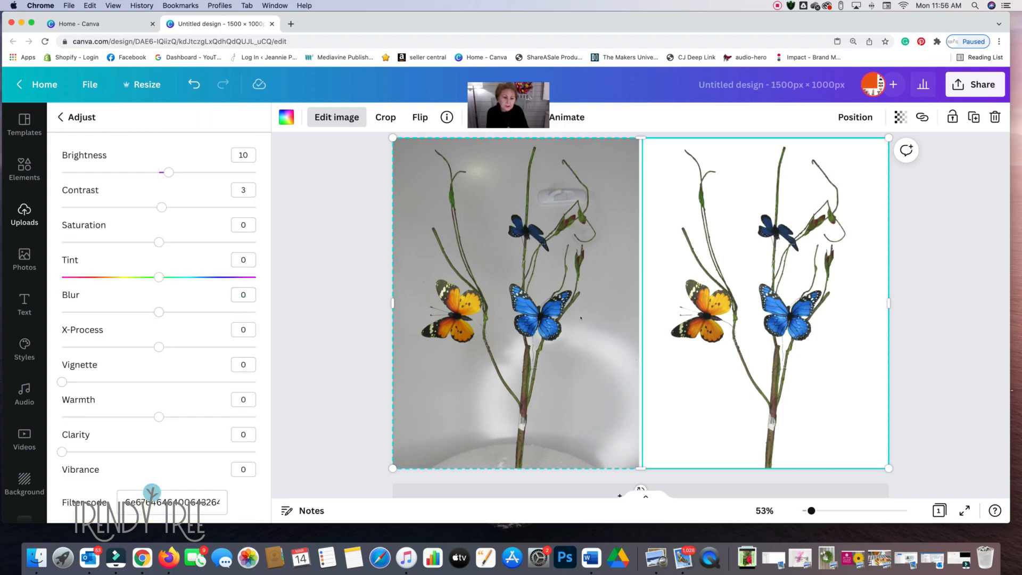
pyautogui.scroll(1, 581, 318)
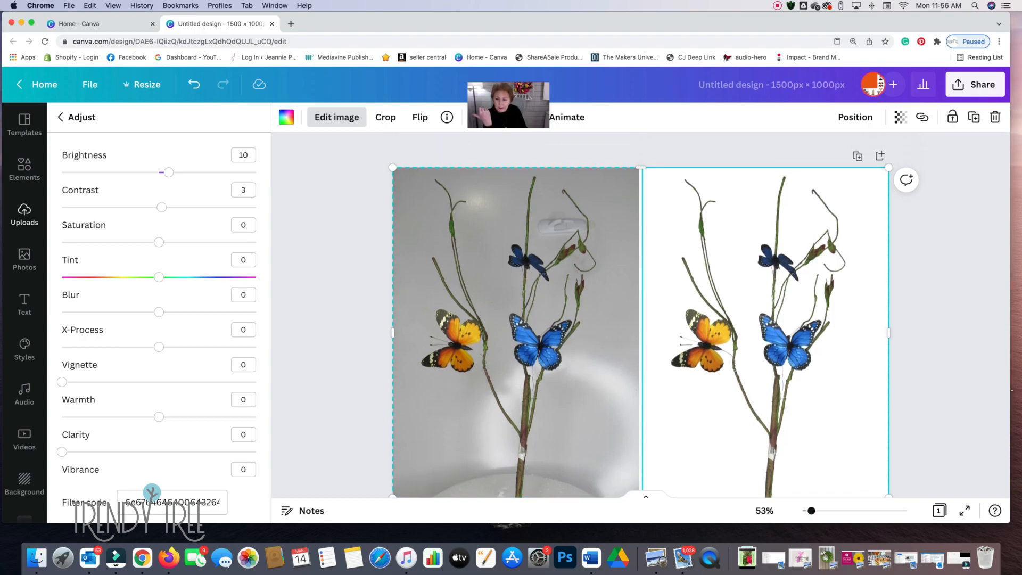
pyautogui.click(60, 117)
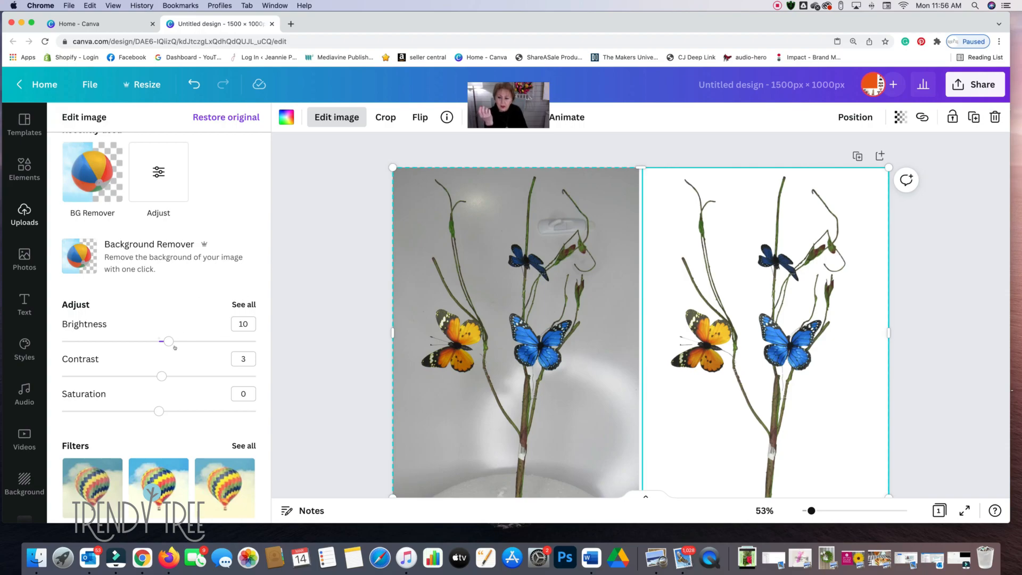
pyautogui.scroll(-6, 184, 328)
pyautogui.scroll(-6, 194, 339)
pyautogui.scroll(-3, 196, 339)
pyautogui.scroll(10, 195, 340)
pyautogui.scroll(3, 196, 339)
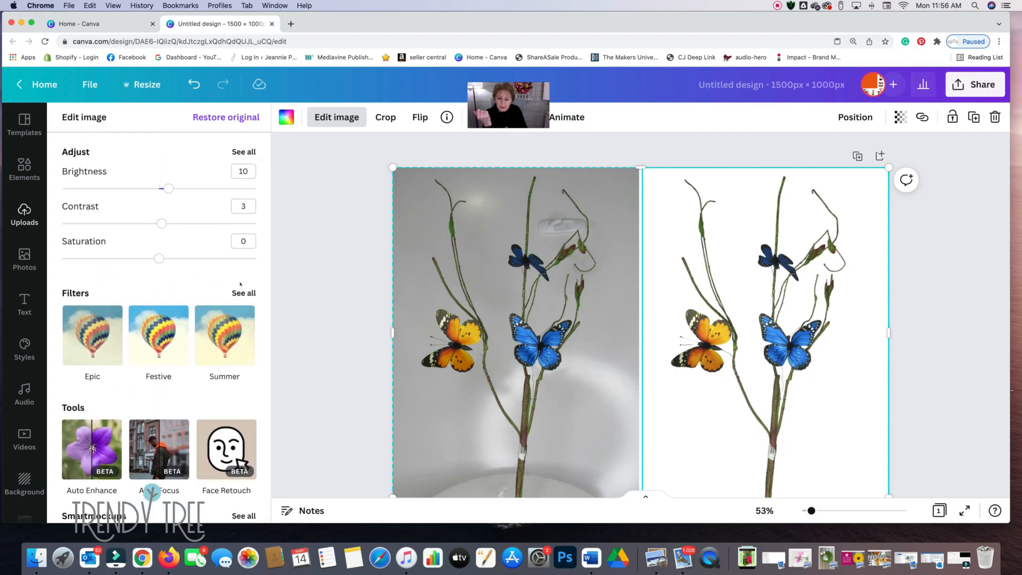
pyautogui.scroll(3, 240, 285)
# - Set the clarity to 6 and the blur to -8 for the photo in the grid's right cell
pyautogui.click(241, 242)
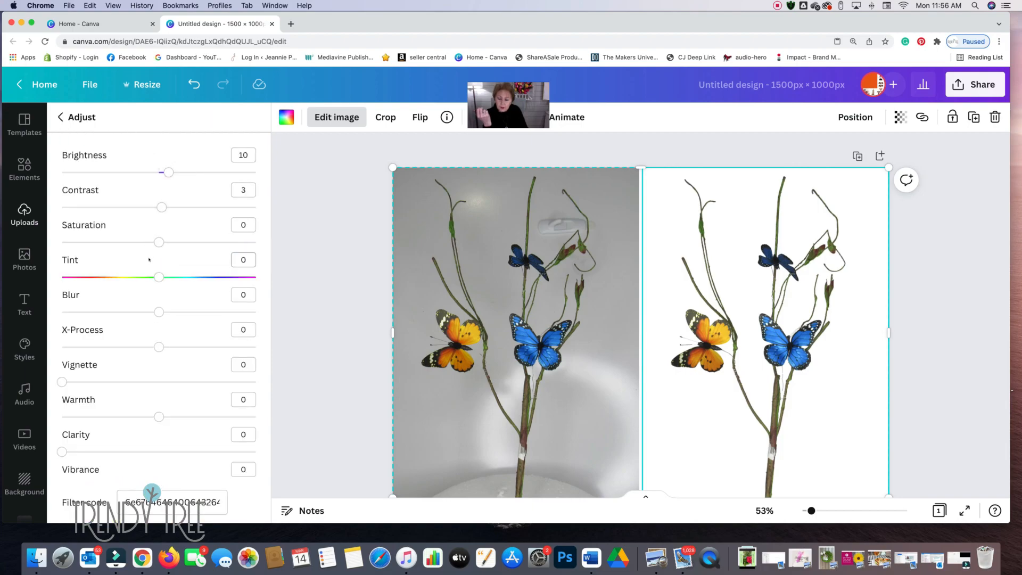
pyautogui.scroll(-2, 149, 259)
pyautogui.moveTo(60, 384); pyautogui.dragTo(71, 385)
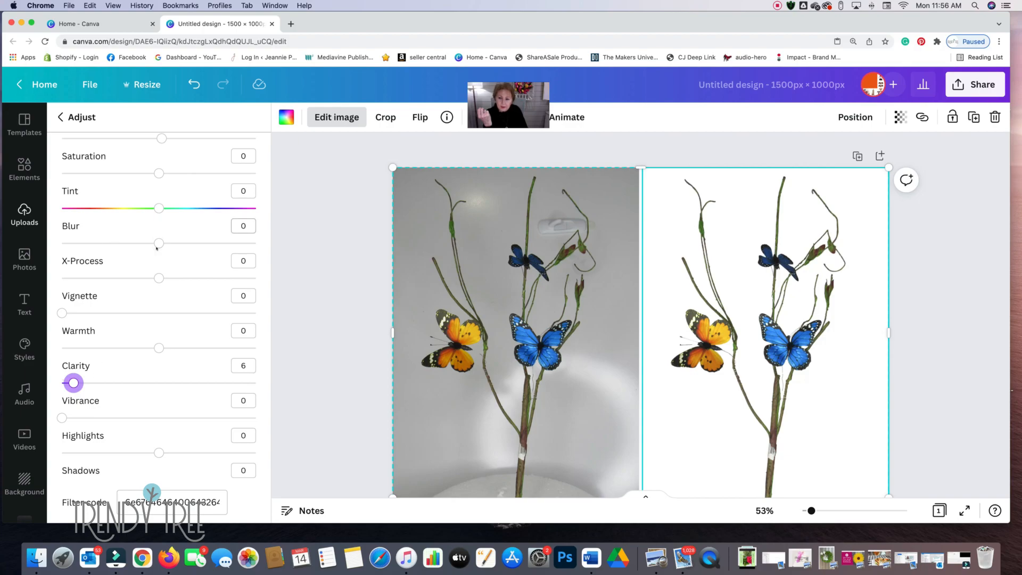
pyautogui.moveTo(159, 244)
pyautogui.mouseDown()
pyautogui.moveTo(171, 244)
pyautogui.moveTo(148, 244)
pyautogui.mouseUp()
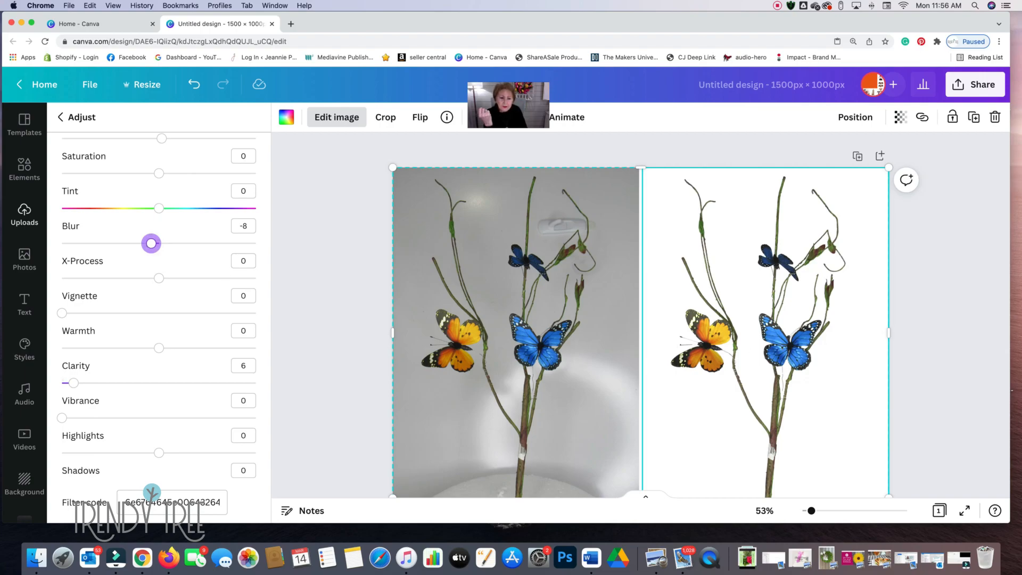
pyautogui.click(59, 117)
# - Delete the original grey-background photo from the grid's left cell, keeping the grid itself
pyautogui.scroll(-2, 853, 395)
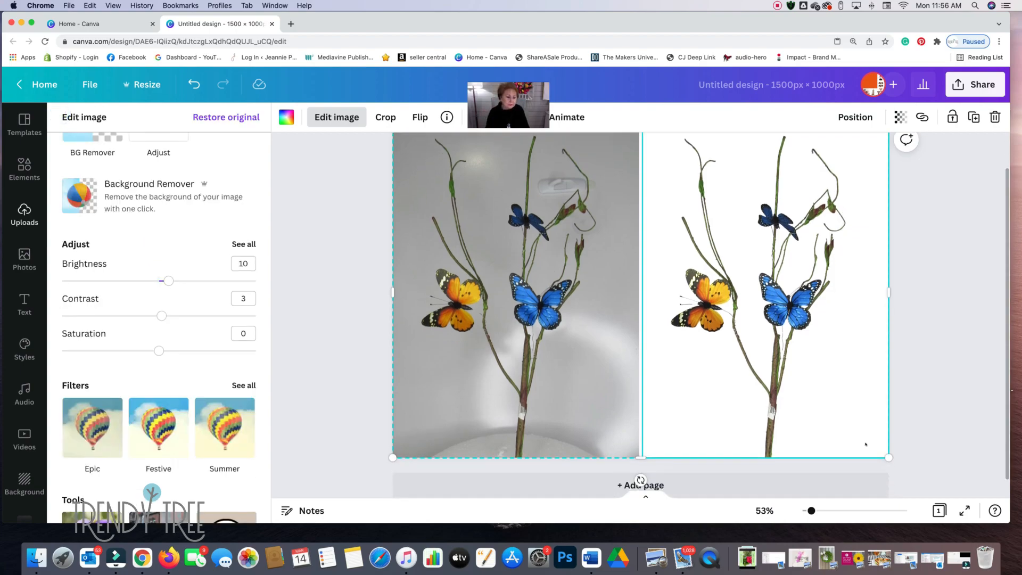
pyautogui.moveTo(812, 510); pyautogui.dragTo(821, 511)
pyautogui.scroll(2, 833, 359)
pyautogui.scroll(1, 836, 361)
pyautogui.moveTo(820, 511); pyautogui.dragTo(811, 511)
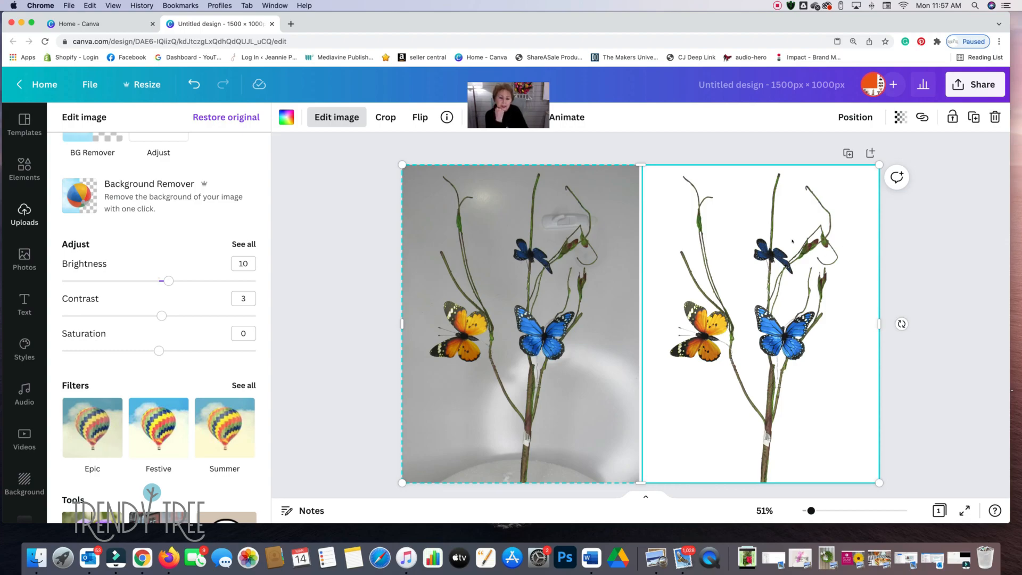
pyautogui.click(536, 263)
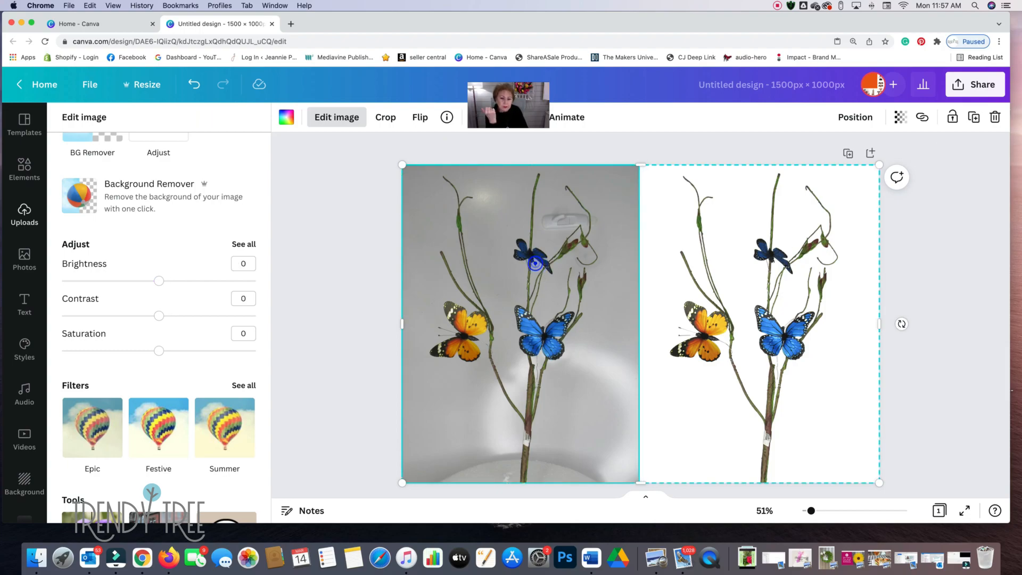
pyautogui.click(996, 118)
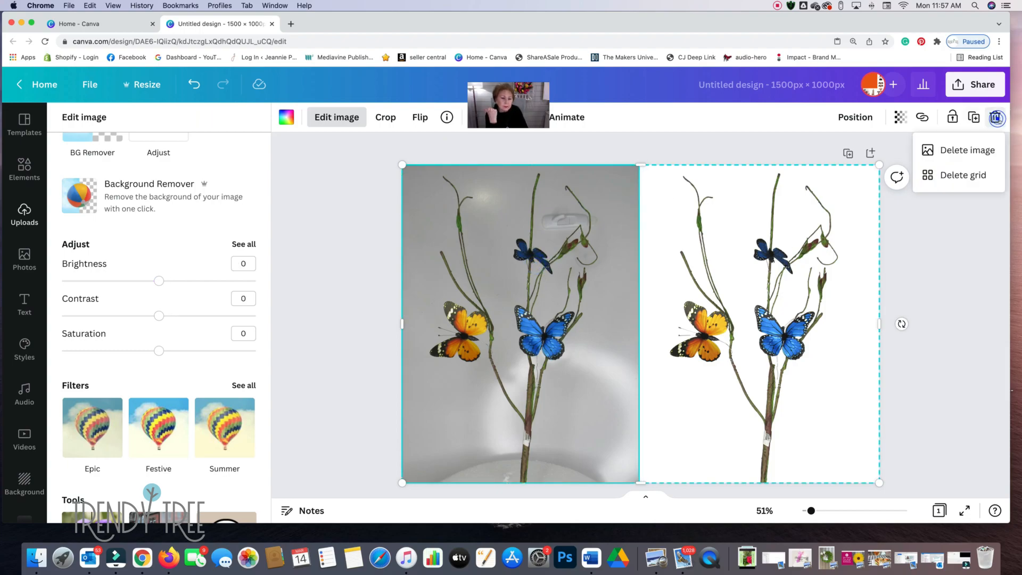
pyautogui.click(937, 150)
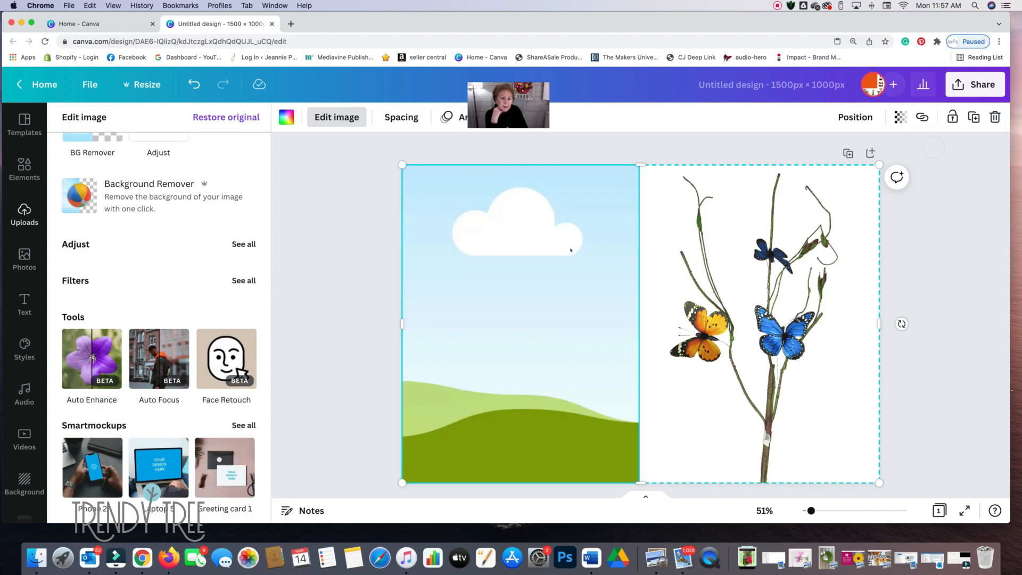
# - Create a resized copy of the design at 1000 × 1000 px
pyautogui.click(142, 84)
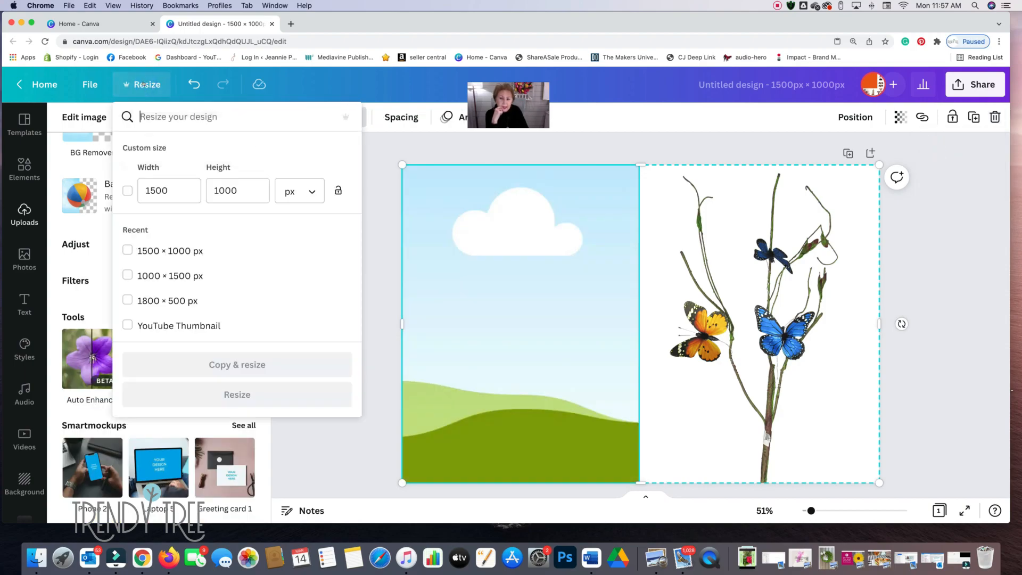
pyautogui.doubleClick(173, 190)
pyautogui.write('00')
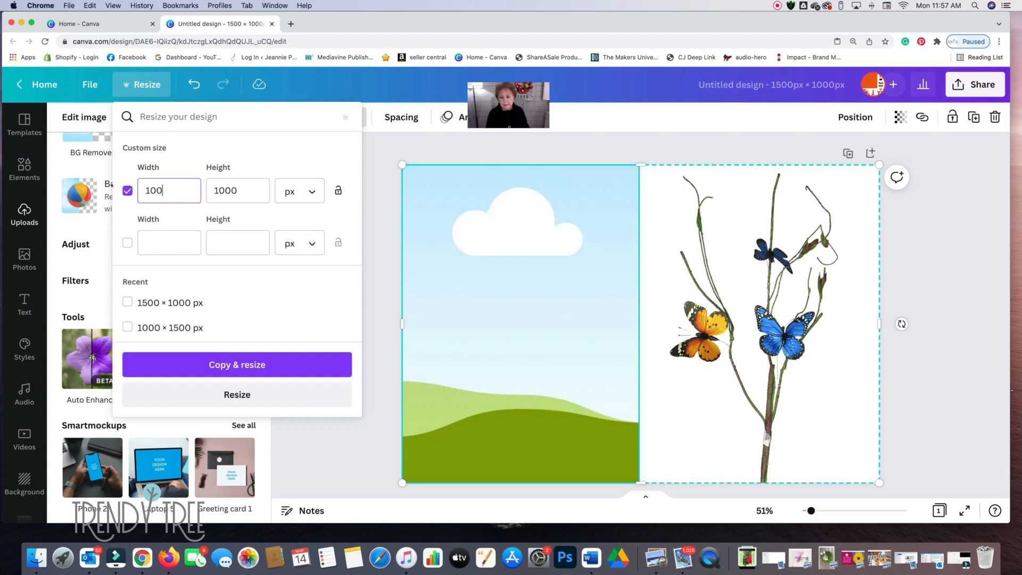
pyautogui.write('0')
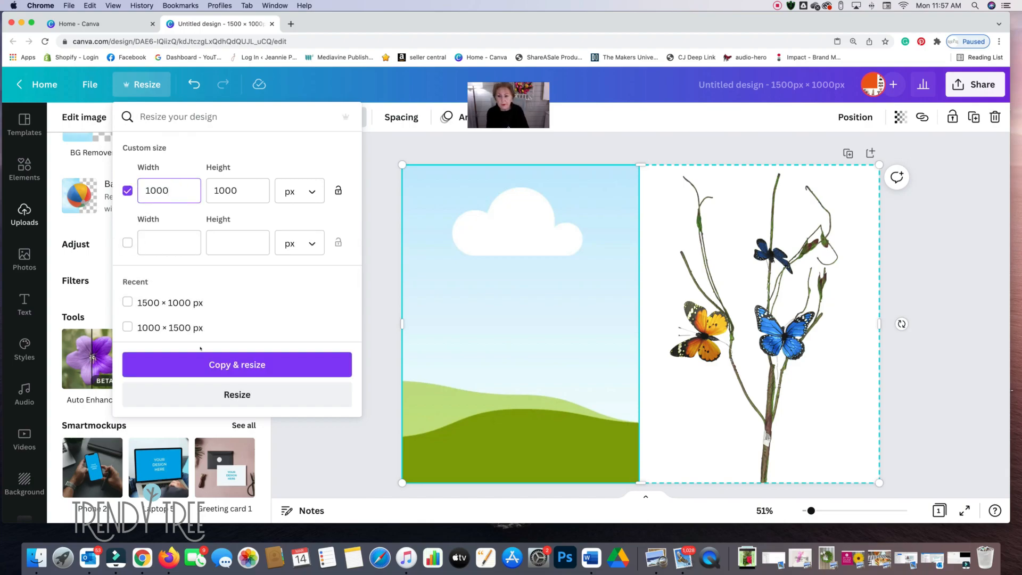
pyautogui.click(226, 365)
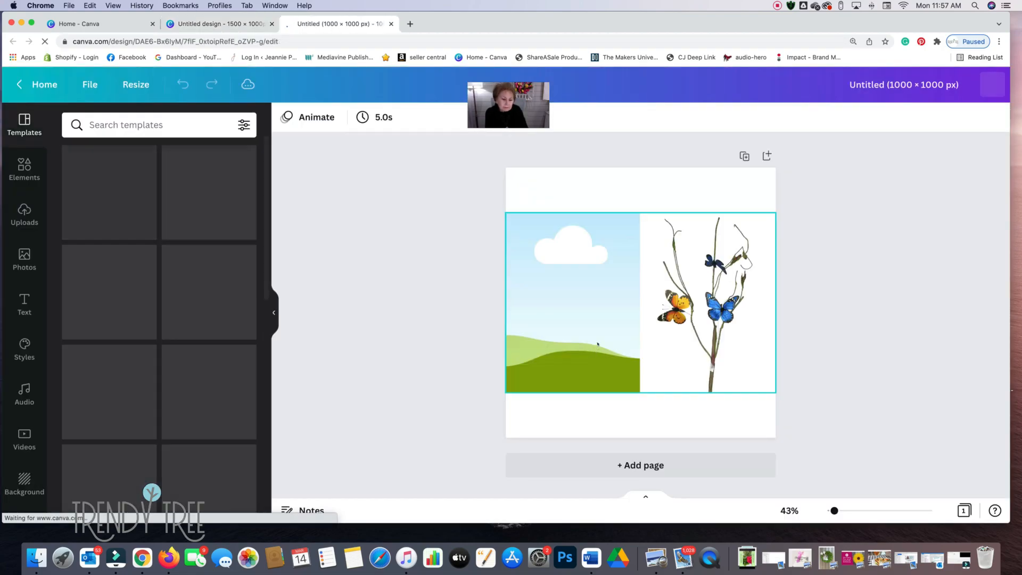
# - Enlarge the two-cell grid and move it so the empty left cell lies almost entirely beyond the page's left edge
pyautogui.click(605, 317)
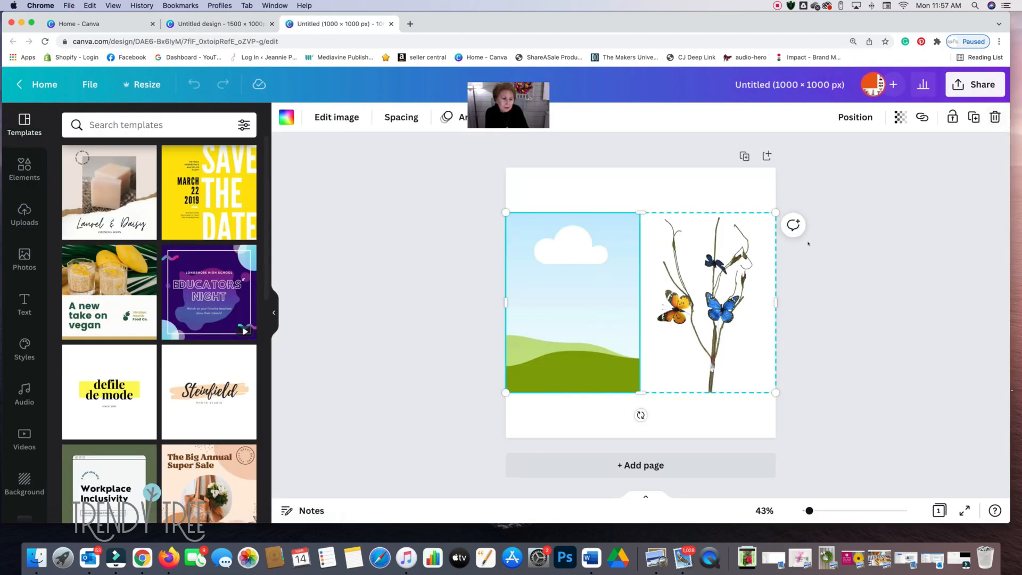
pyautogui.moveTo(770, 208); pyautogui.dragTo(760, 182)
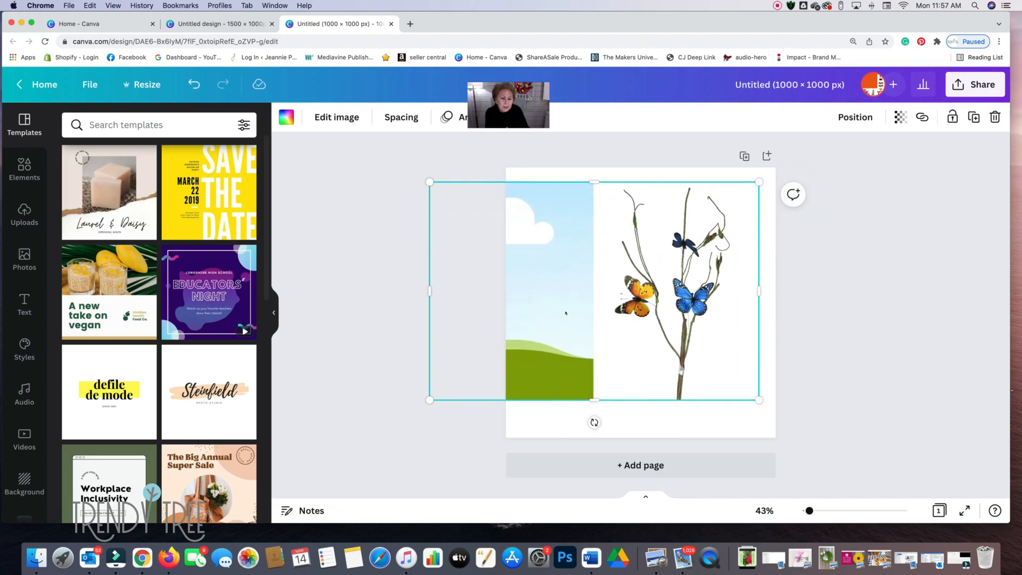
pyautogui.click(994, 119)
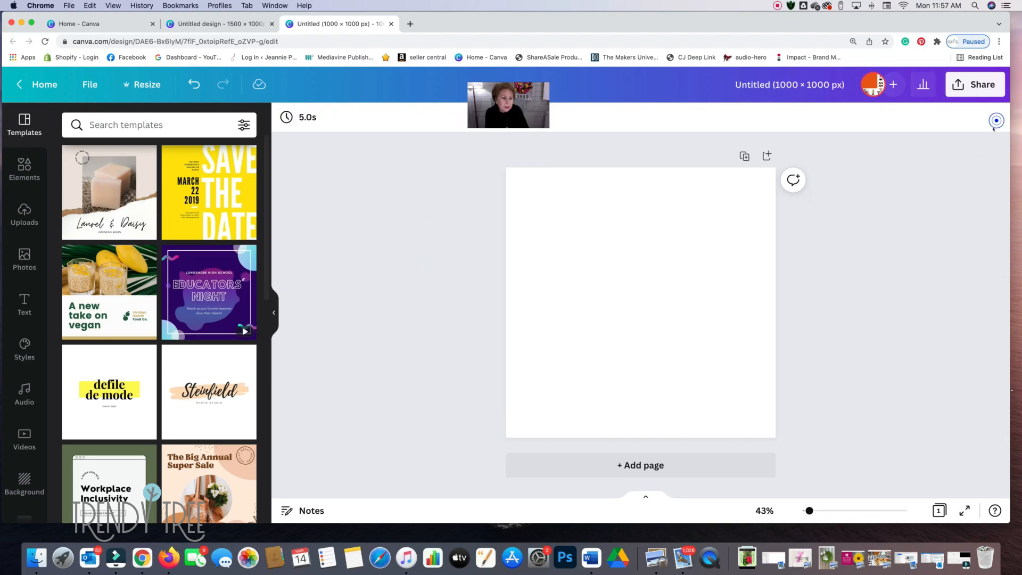
pyautogui.click(186, 83)
pyautogui.click(513, 277)
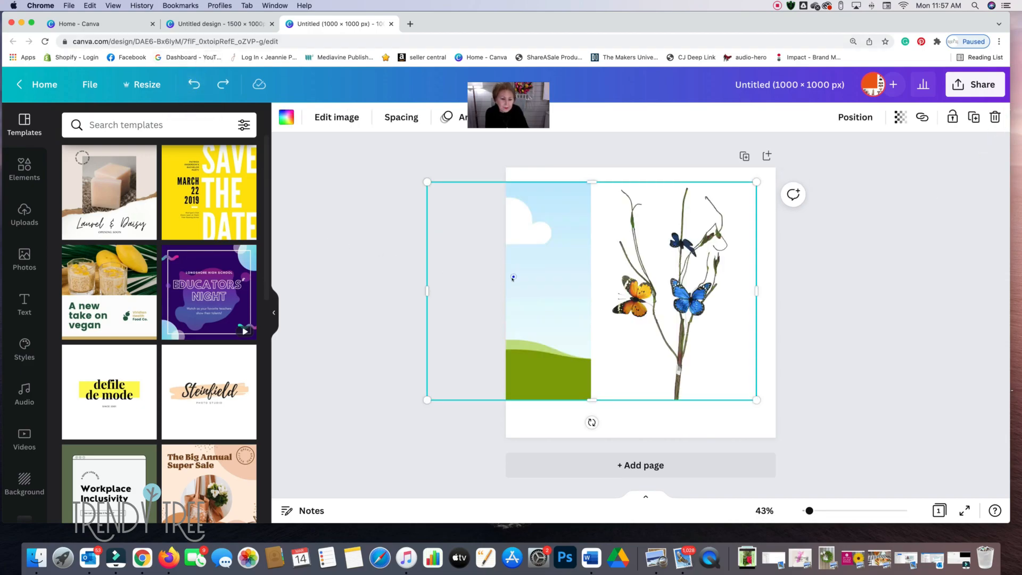
pyautogui.moveTo(529, 309); pyautogui.dragTo(448, 320)
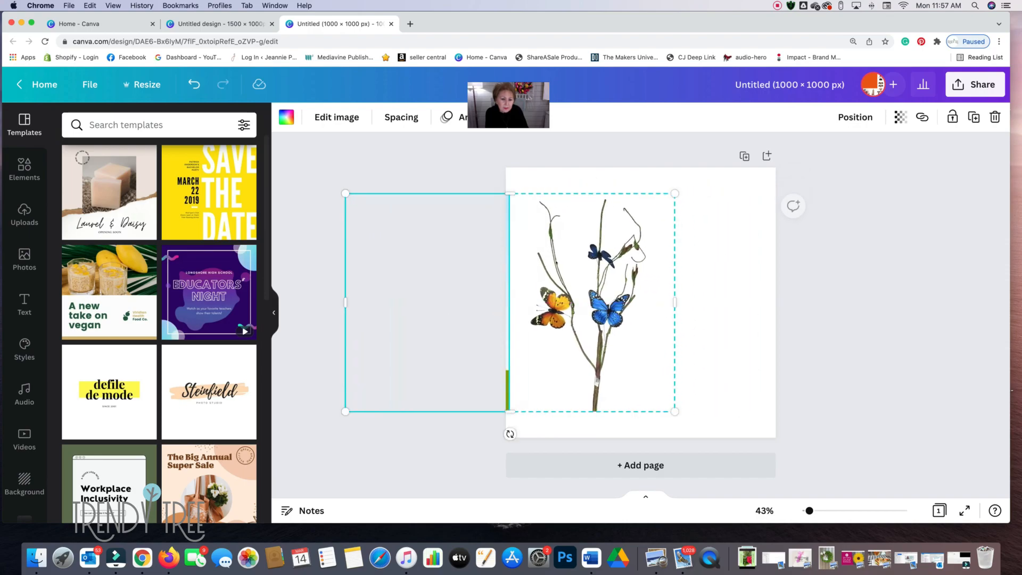
# - Enlarge the grid further and align its top and right edges with the page, so only the butterfly branch cell covers the page
pyautogui.moveTo(675, 193); pyautogui.dragTo(717, 158)
pyautogui.moveTo(379, 415); pyautogui.dragTo(320, 438)
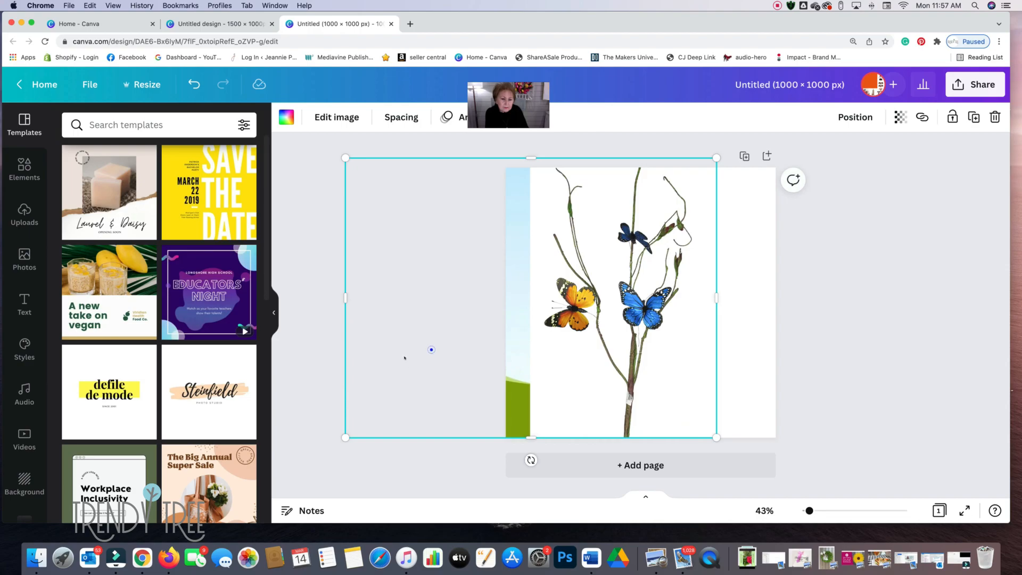
pyautogui.moveTo(432, 349); pyautogui.dragTo(398, 359)
pyautogui.moveTo(685, 358); pyautogui.dragTo(770, 372)
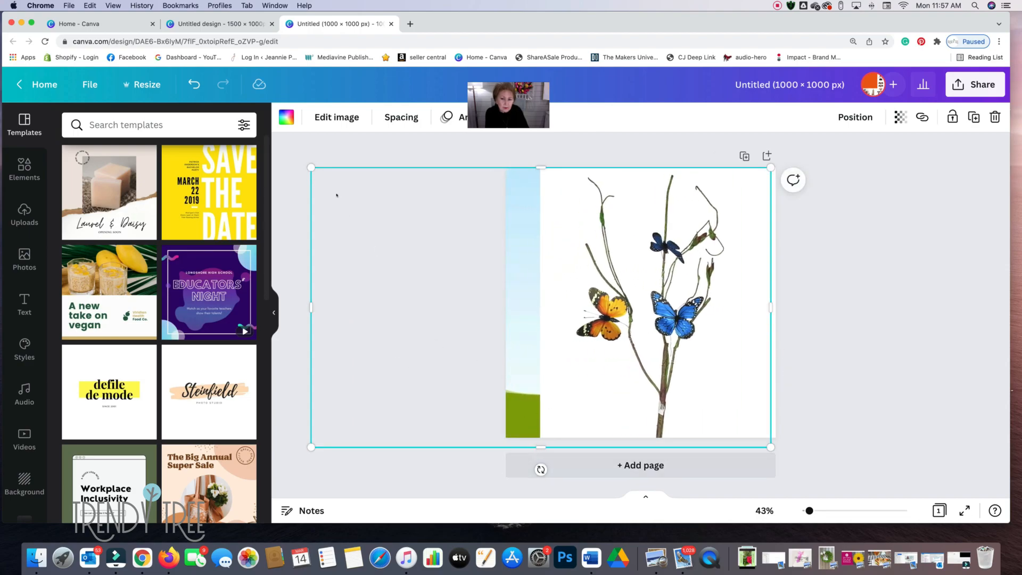
pyautogui.moveTo(311, 168); pyautogui.dragTo(250, 152)
pyautogui.moveTo(731, 291); pyautogui.dragTo(736, 305)
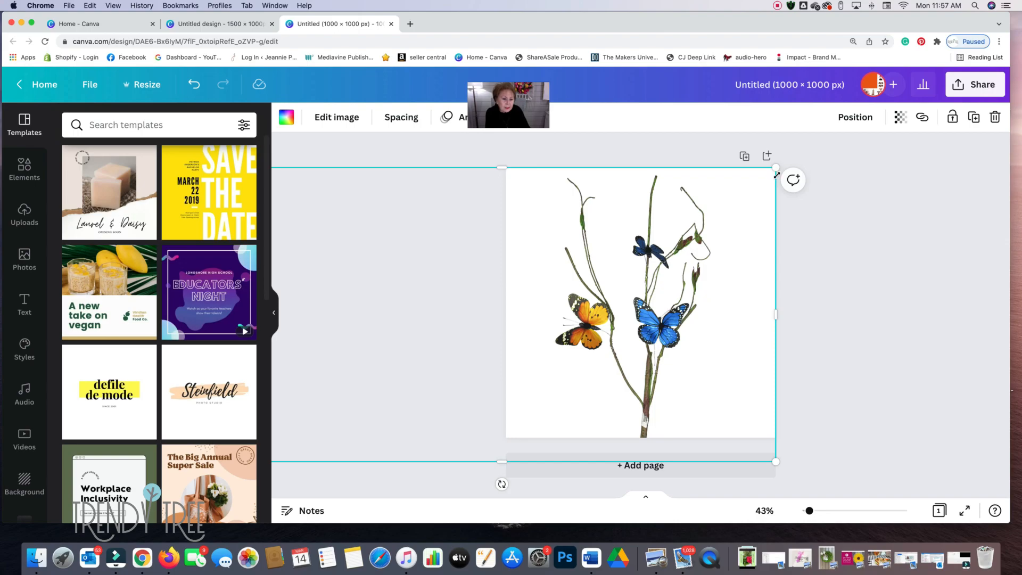
pyautogui.click(856, 302)
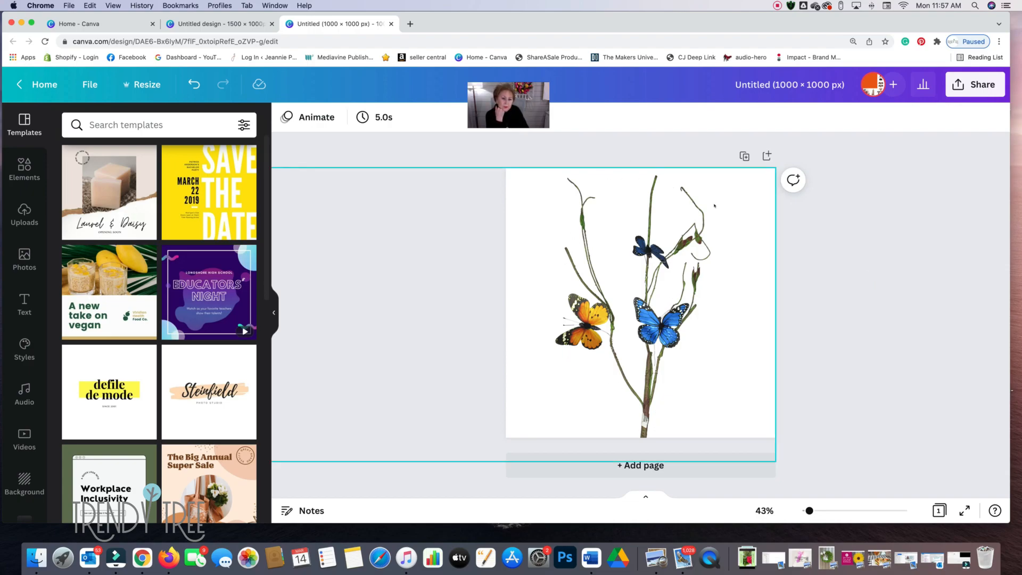
pyautogui.click(764, 251)
pyautogui.click(806, 245)
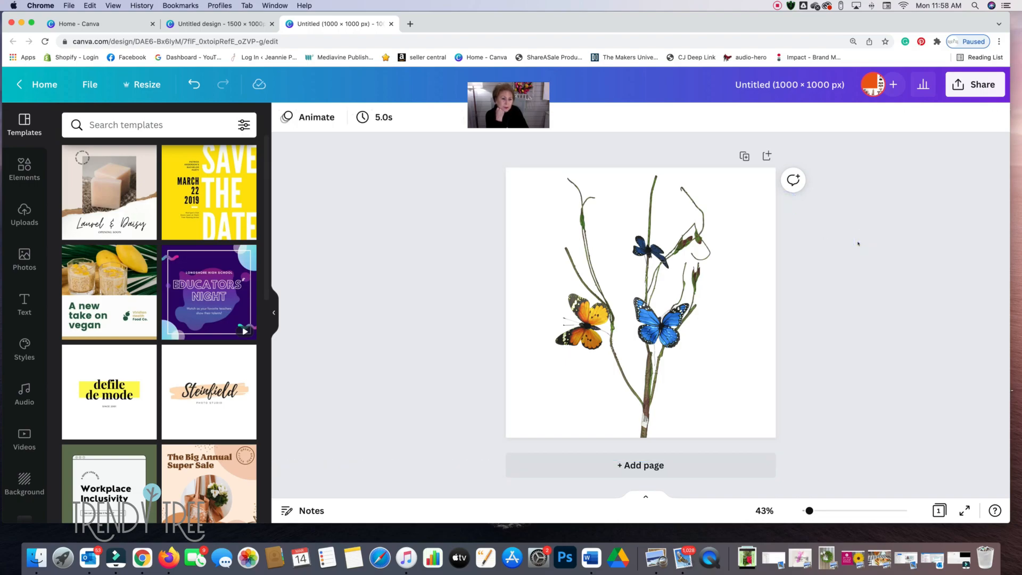
# - Rename the design as 12345-butterfly
pyautogui.click(848, 85)
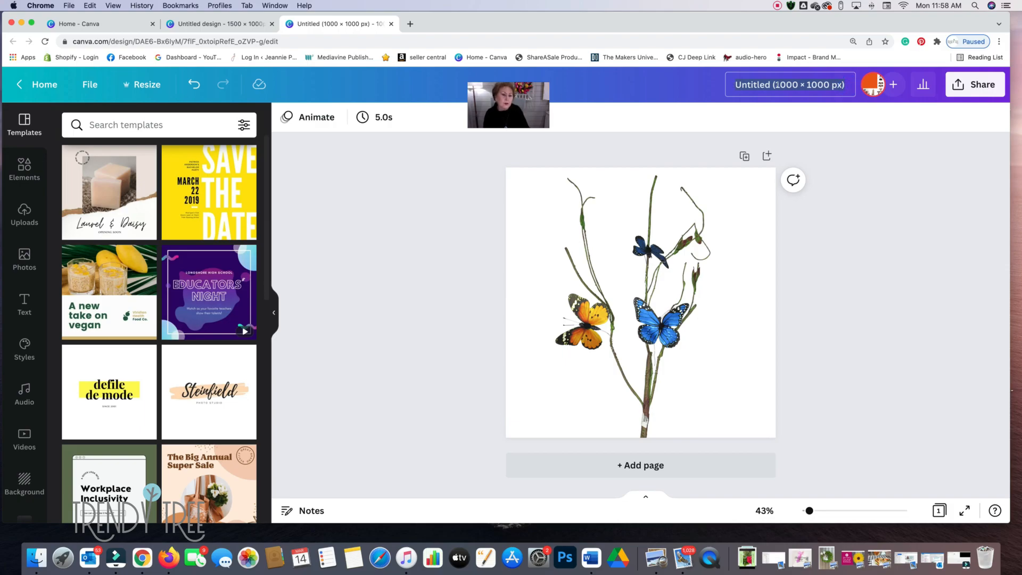
pyautogui.press('BackSpace')
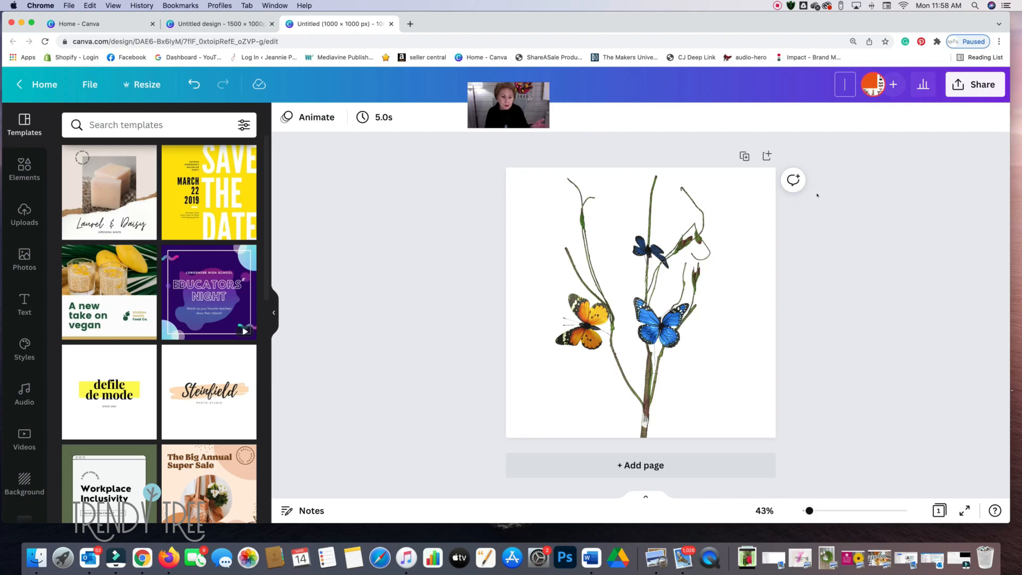
pyautogui.write('123')
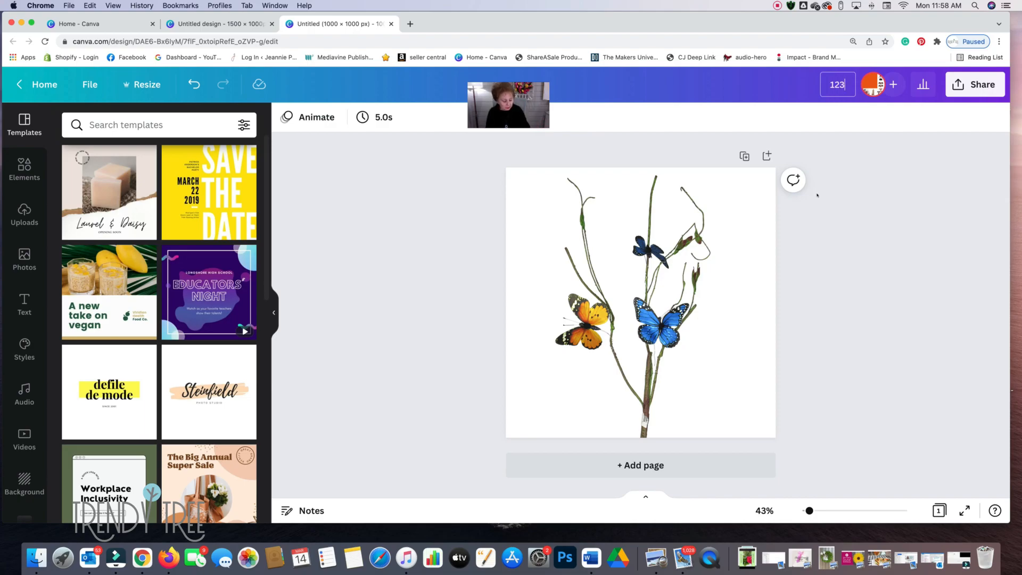
pyautogui.write('45-butterfly')
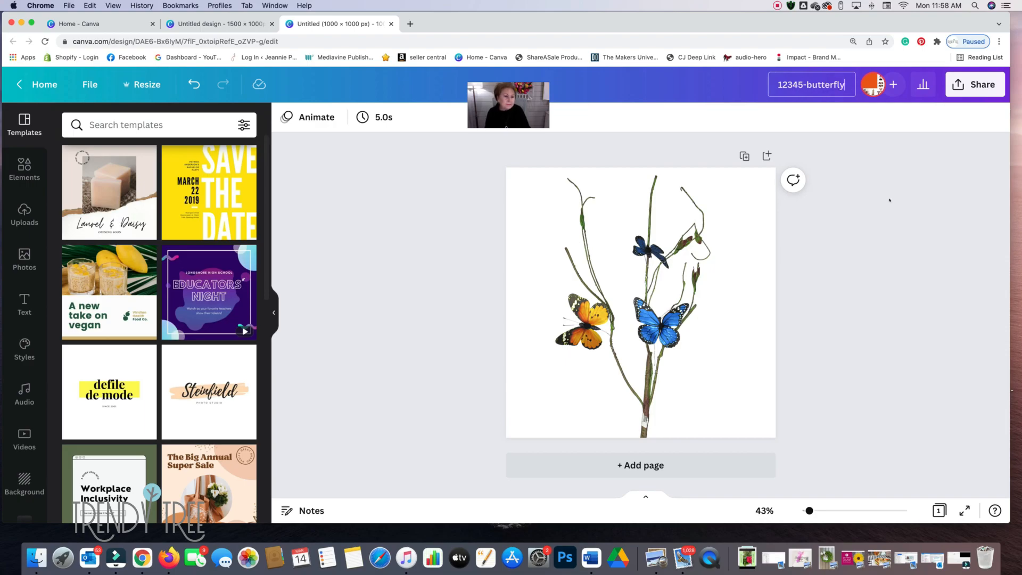
# - Download the design as a PNG at size 1, without a transparent background or compression
pyautogui.click(975, 85)
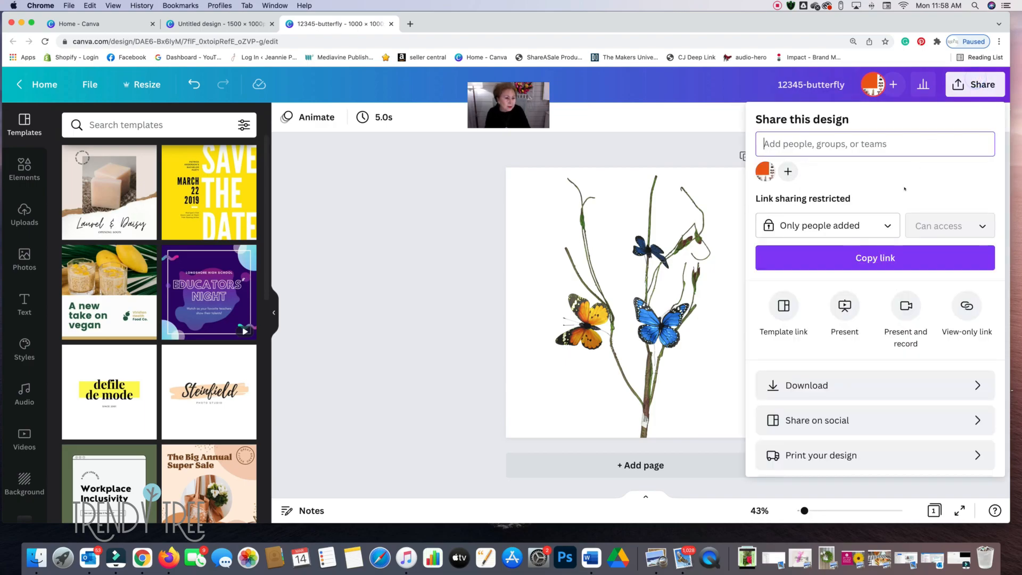
pyautogui.click(799, 386)
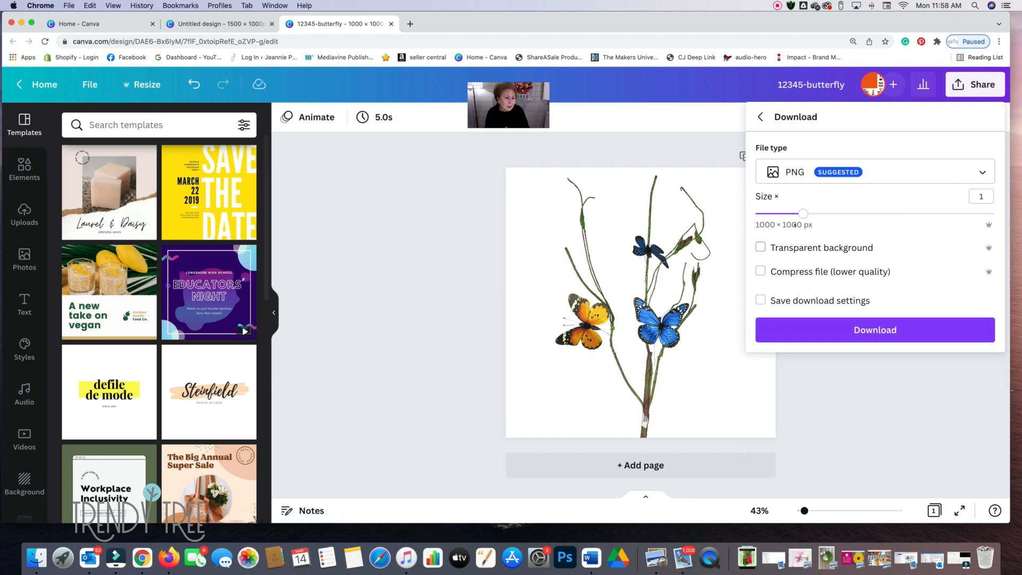
pyautogui.click(983, 173)
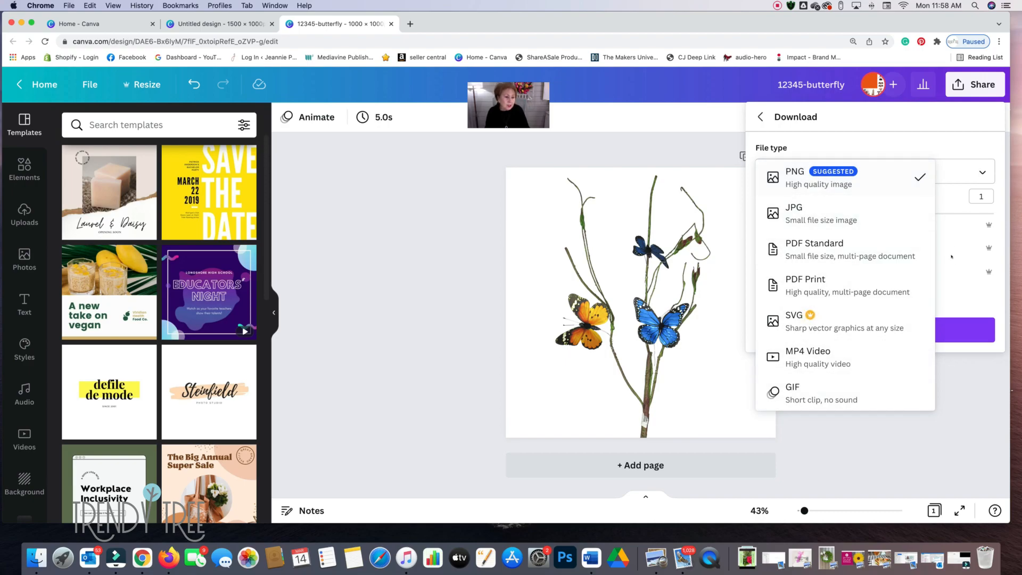
pyautogui.click(960, 327)
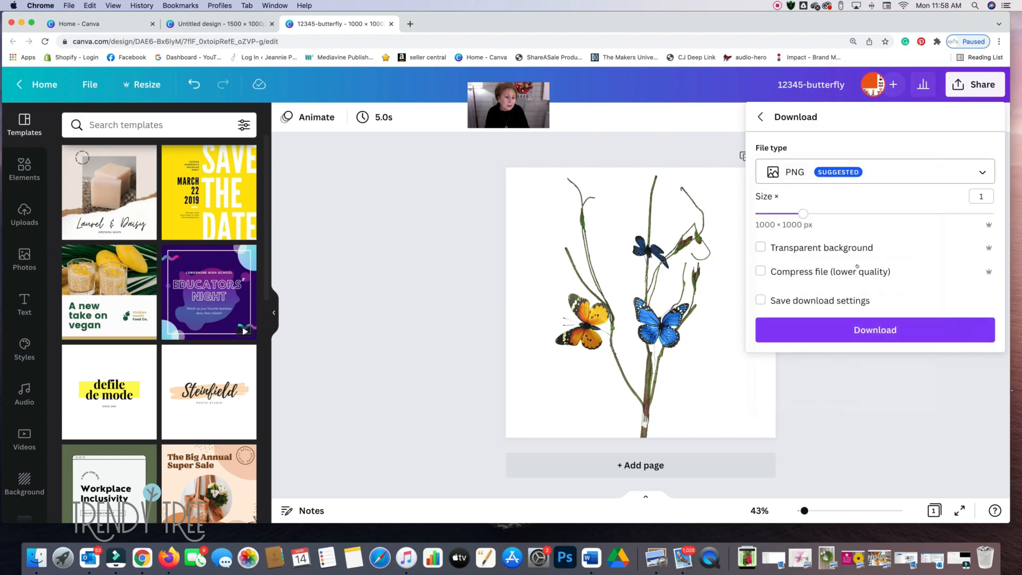
pyautogui.click(875, 329)
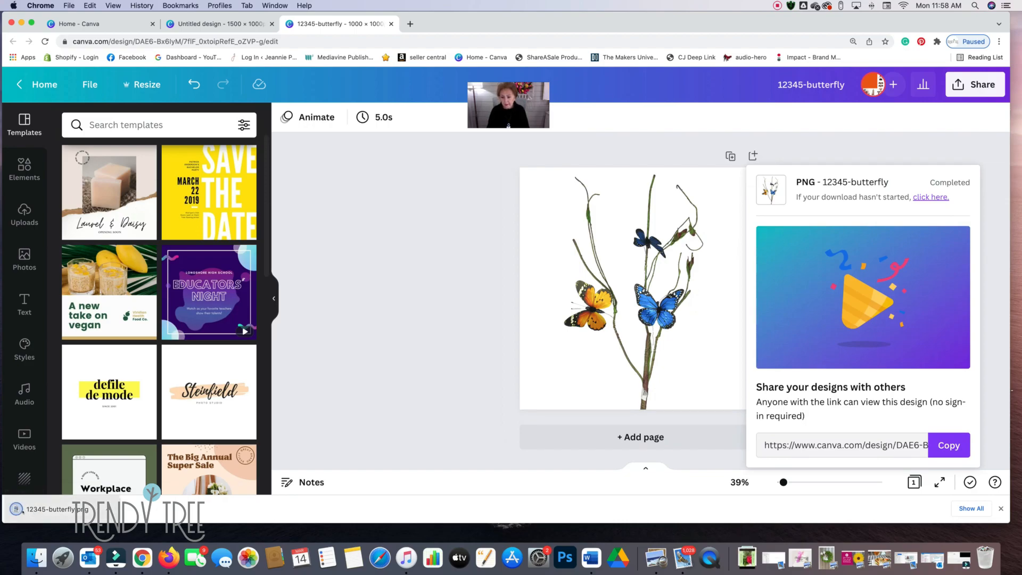
# - Open the downloaded 12345-butterfly.png in Preview and view the destination folders for moving it, closing the image without moving it
pyautogui.click(44, 510)
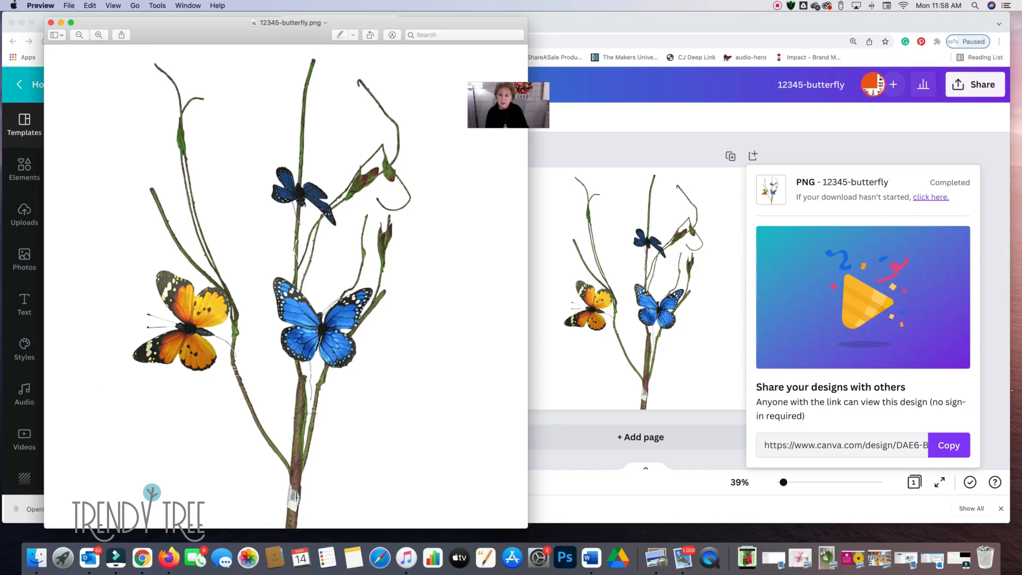
pyautogui.click(68, 5)
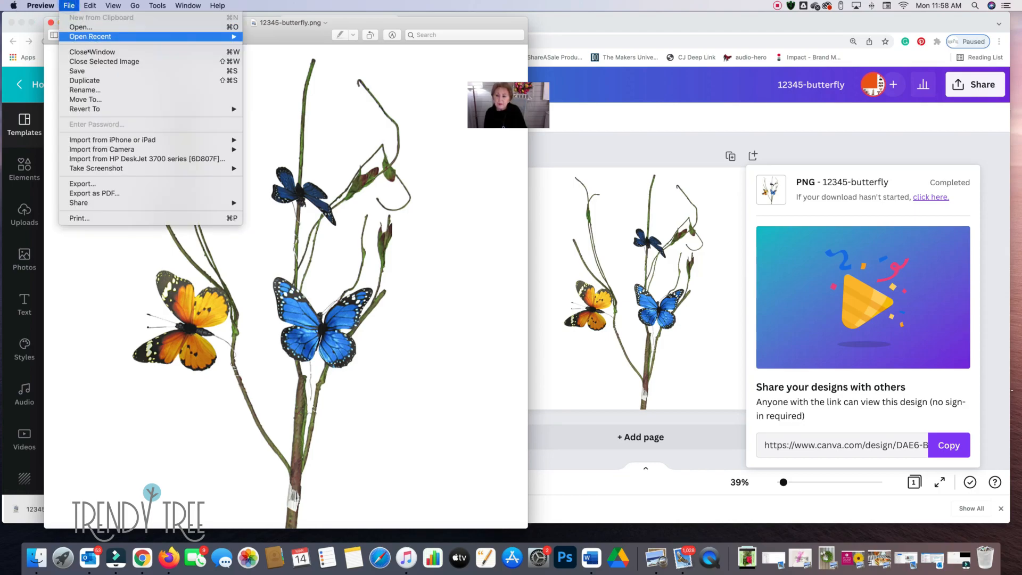
pyautogui.click(98, 99)
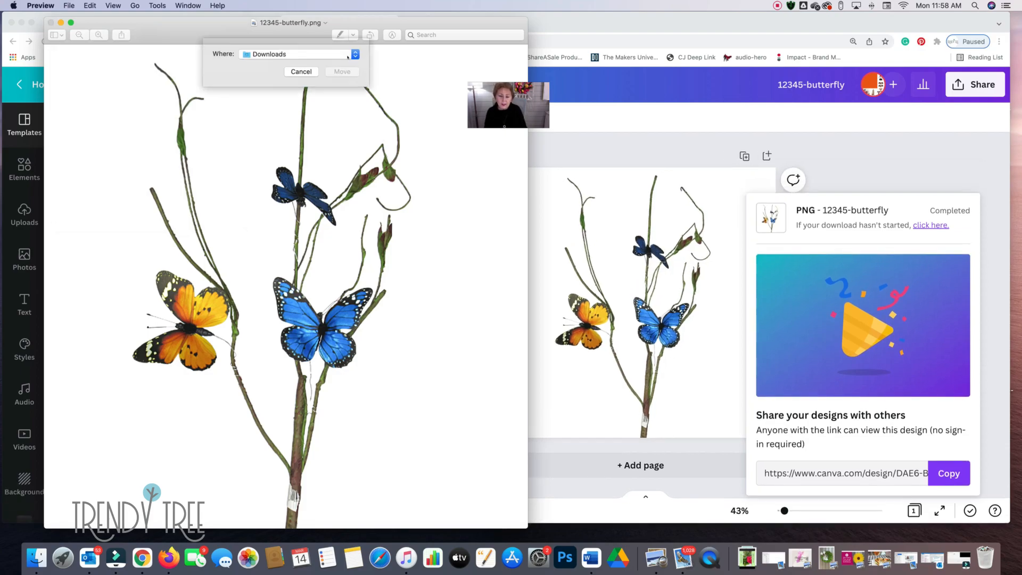
pyautogui.click(307, 63)
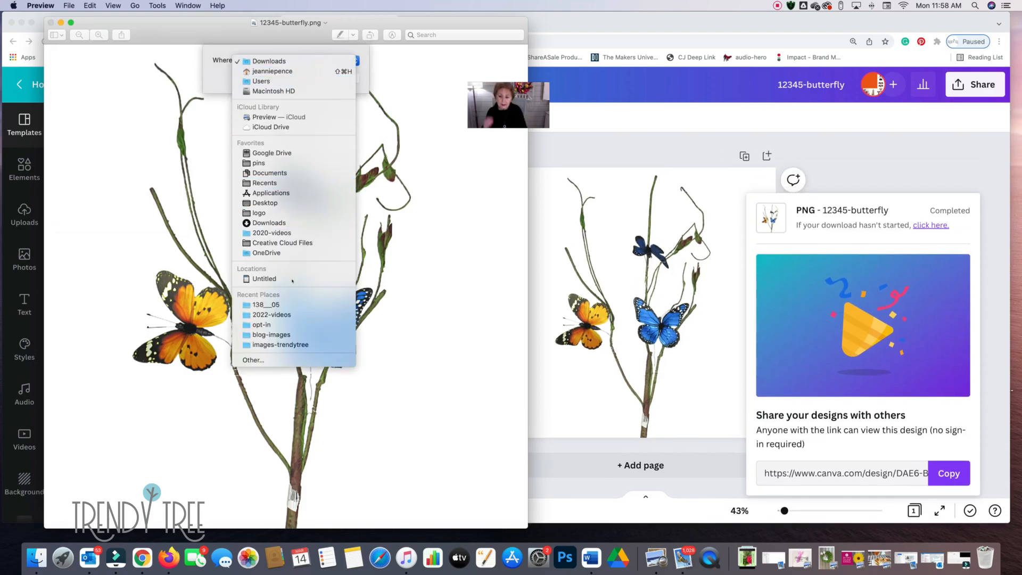
pyautogui.click(439, 75)
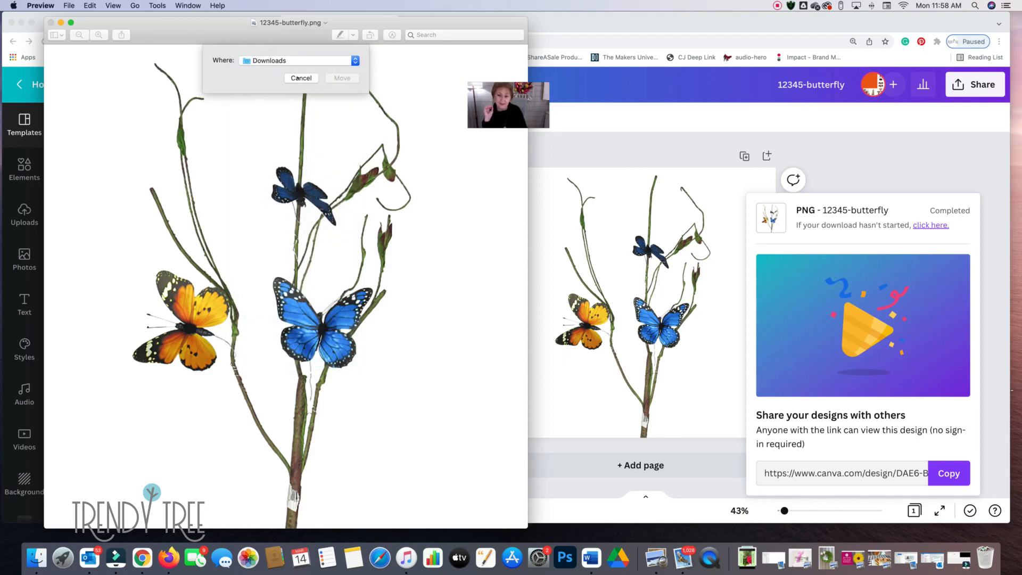
pyautogui.click(301, 77)
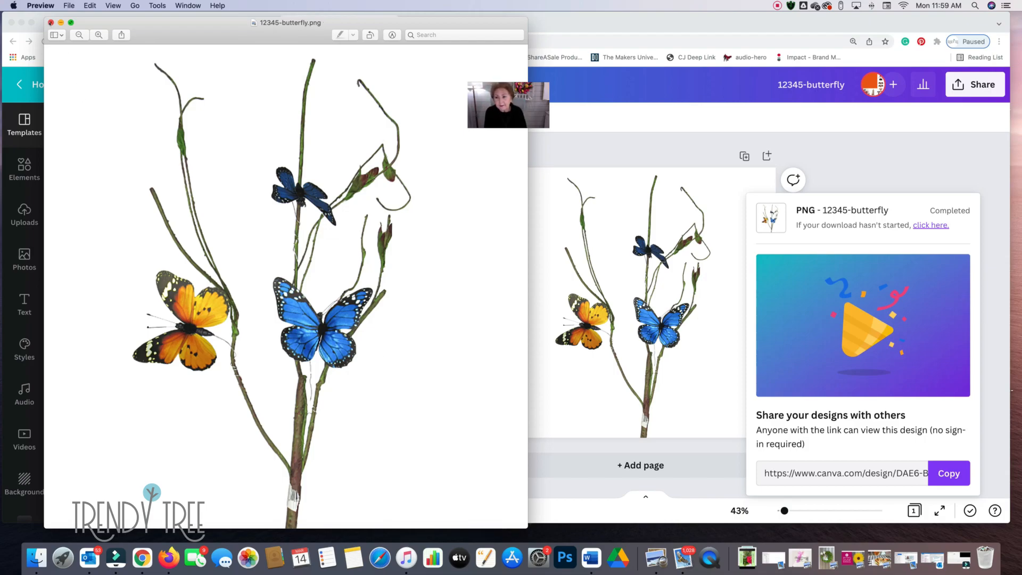
pyautogui.click(51, 22)
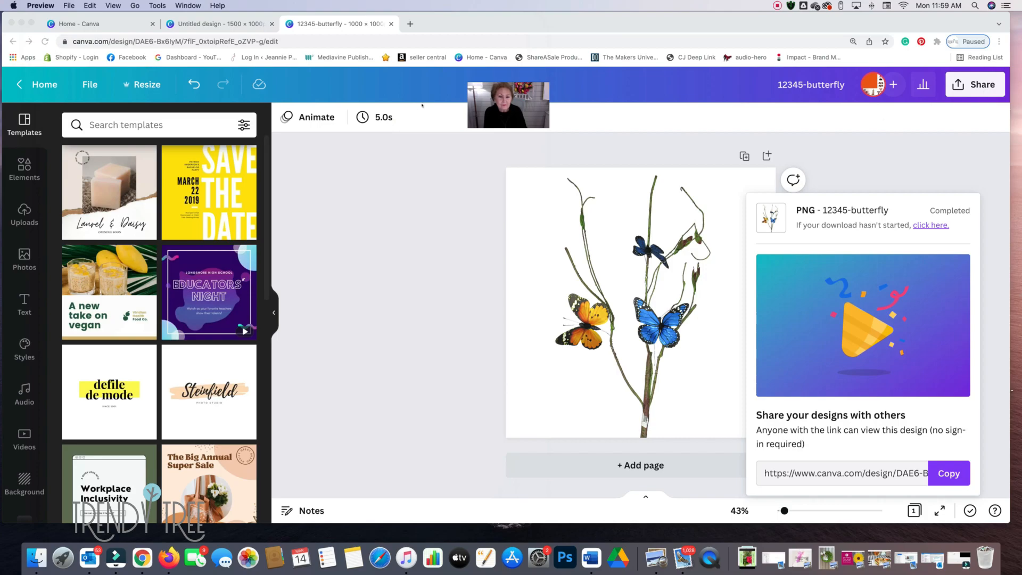